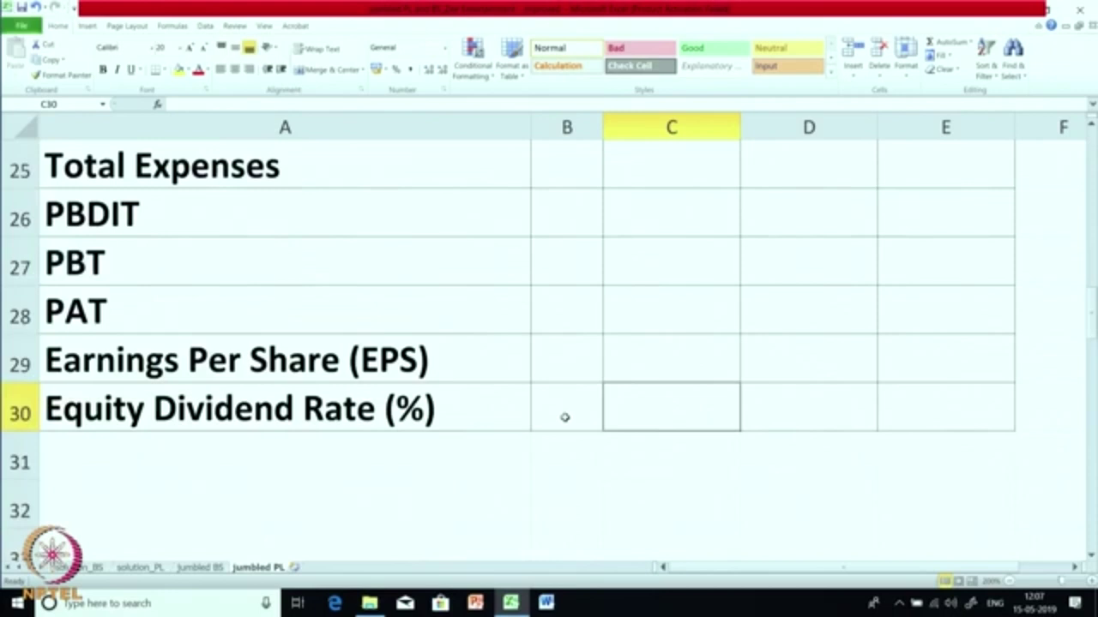
- Open the jumbled balance sheet worksheet and review the existing codes for Capital Work-In-Progress, Preference Share Capital and Other Non-Current Assets
left_click(157, 569)
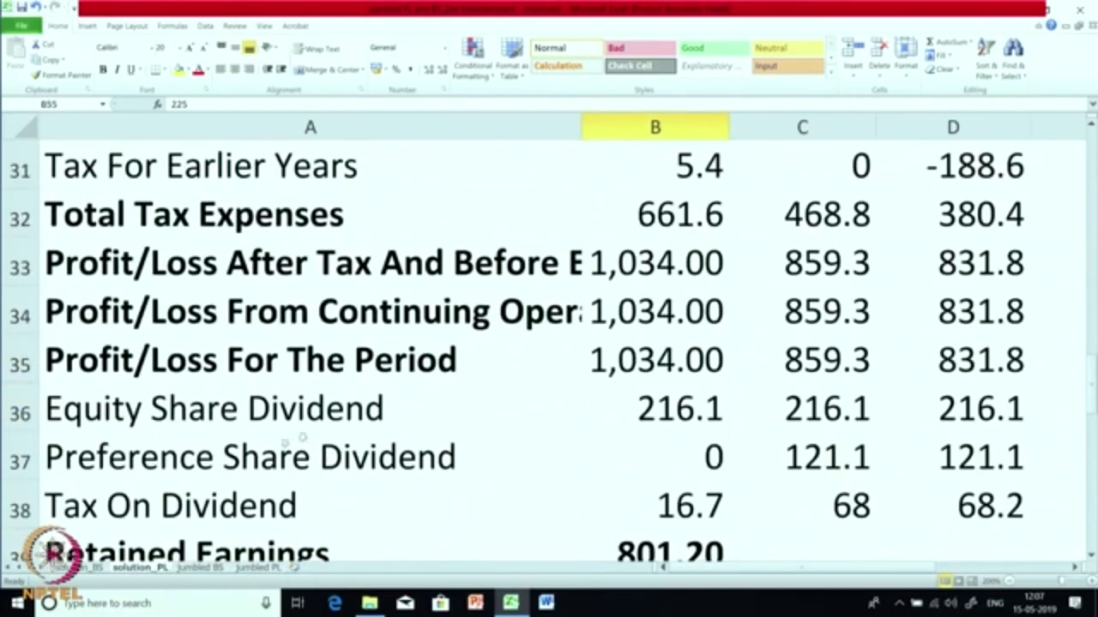
left_click(206, 569)
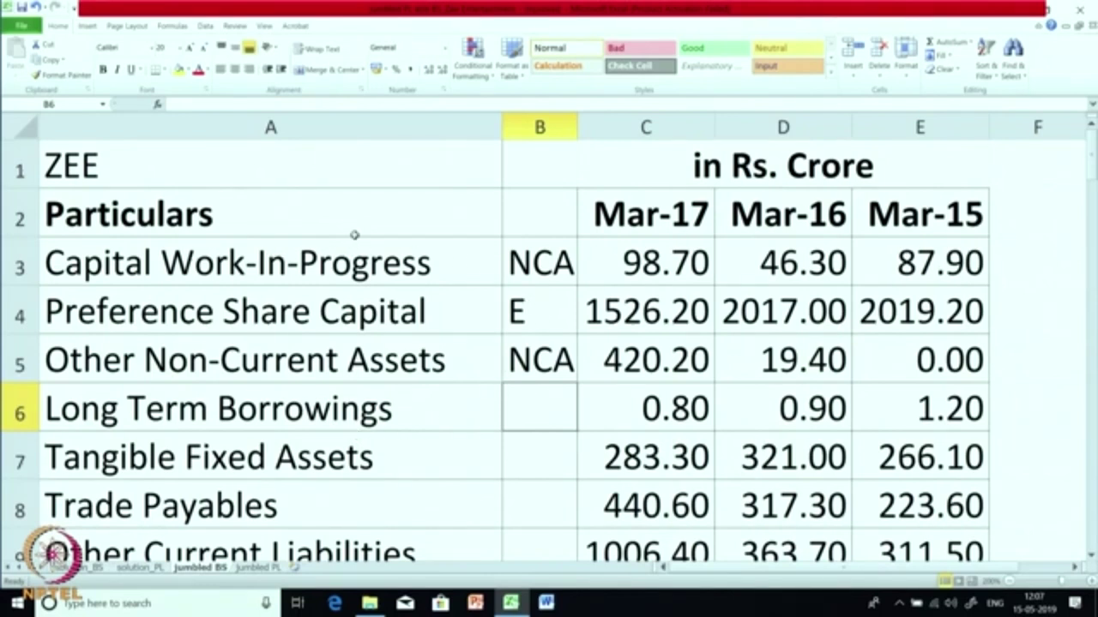
left_click(546, 269)
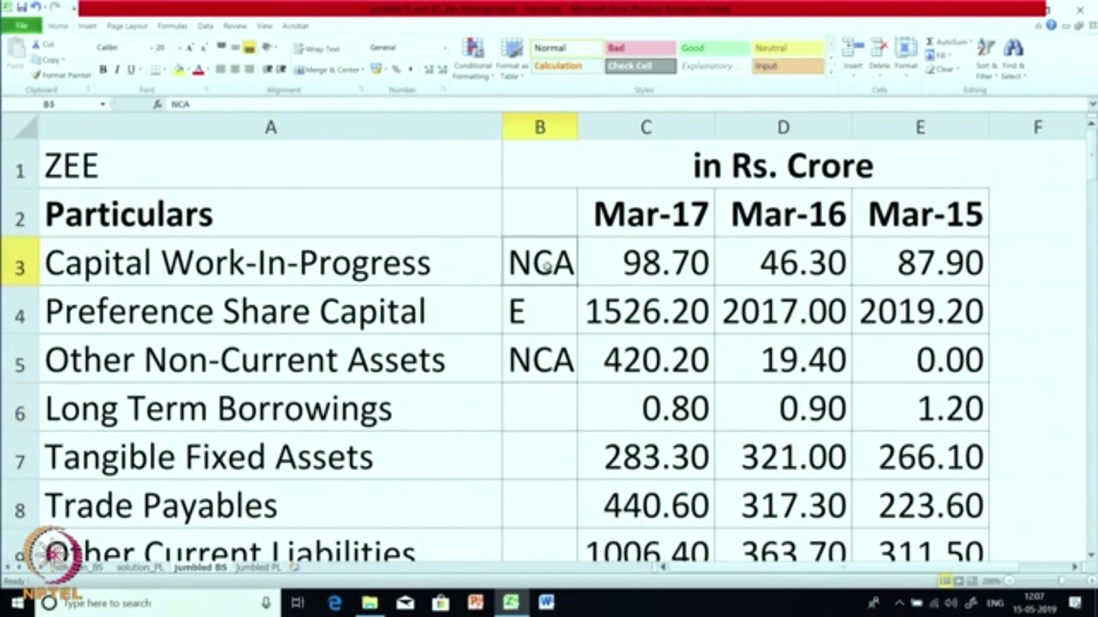
left_click(531, 322)
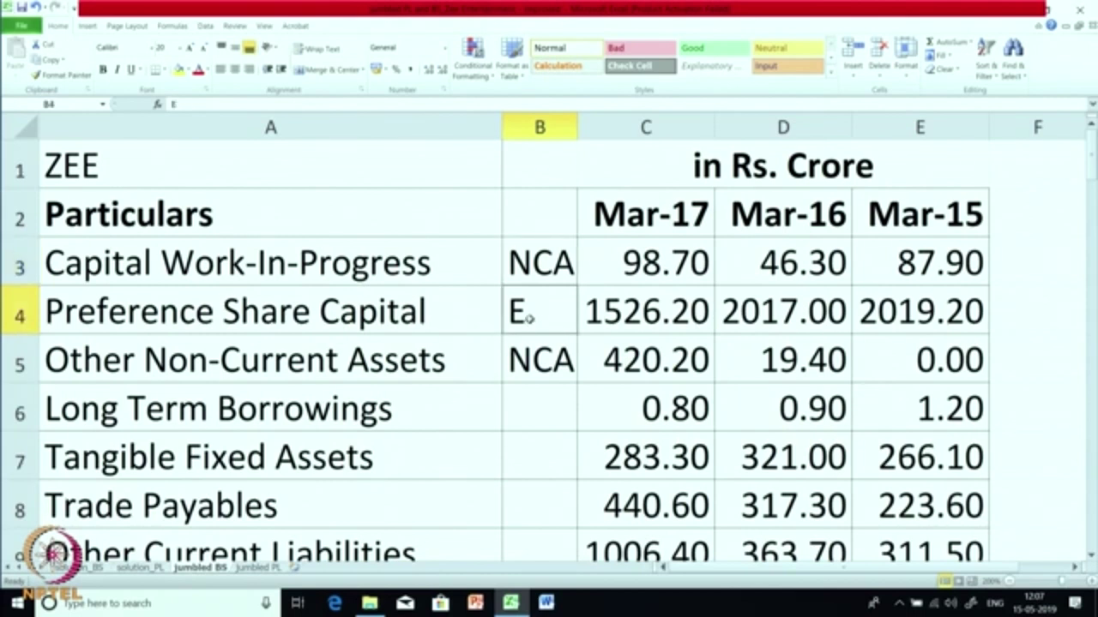
left_click(556, 361)
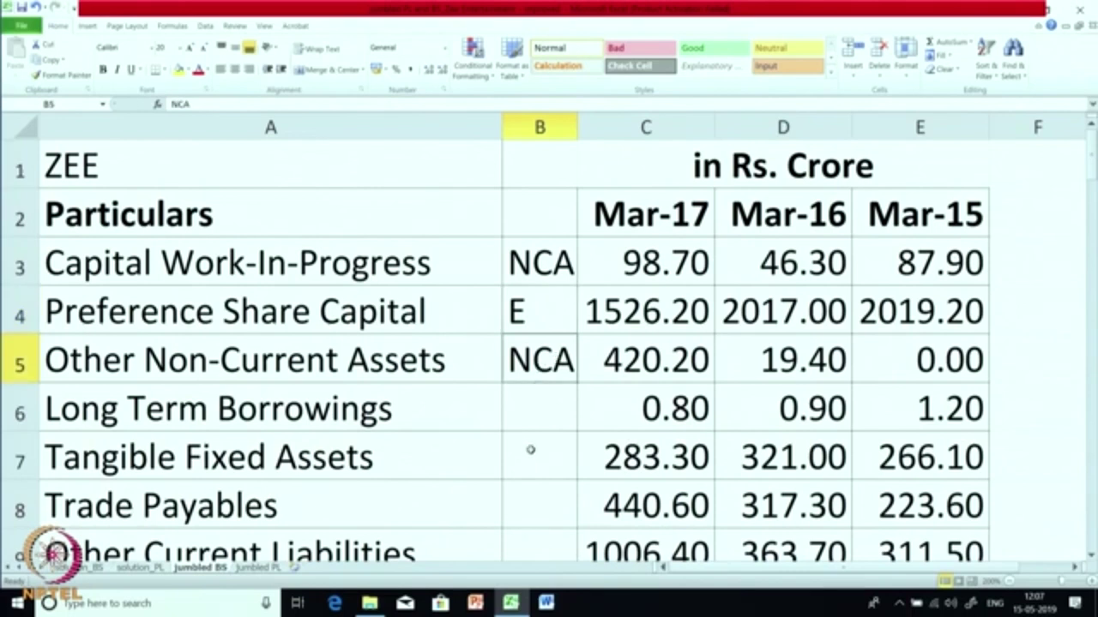
- Classify Long Term Borrowings as NCL and Tangible Fixed Assets as NCA in column B
left_click(539, 410)
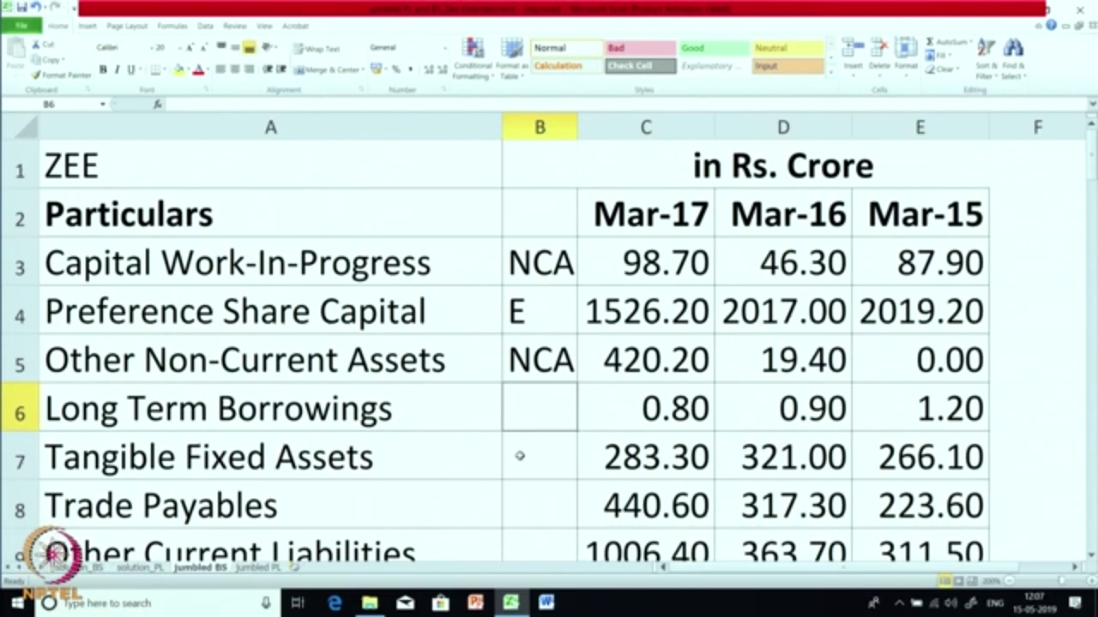
type("NC")
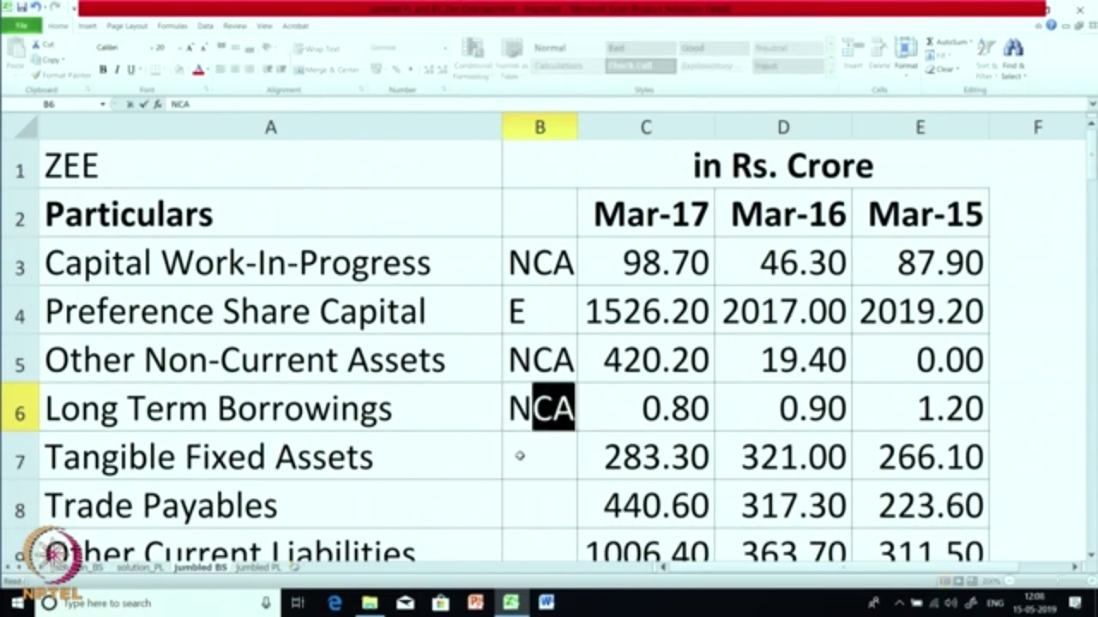
type("L")
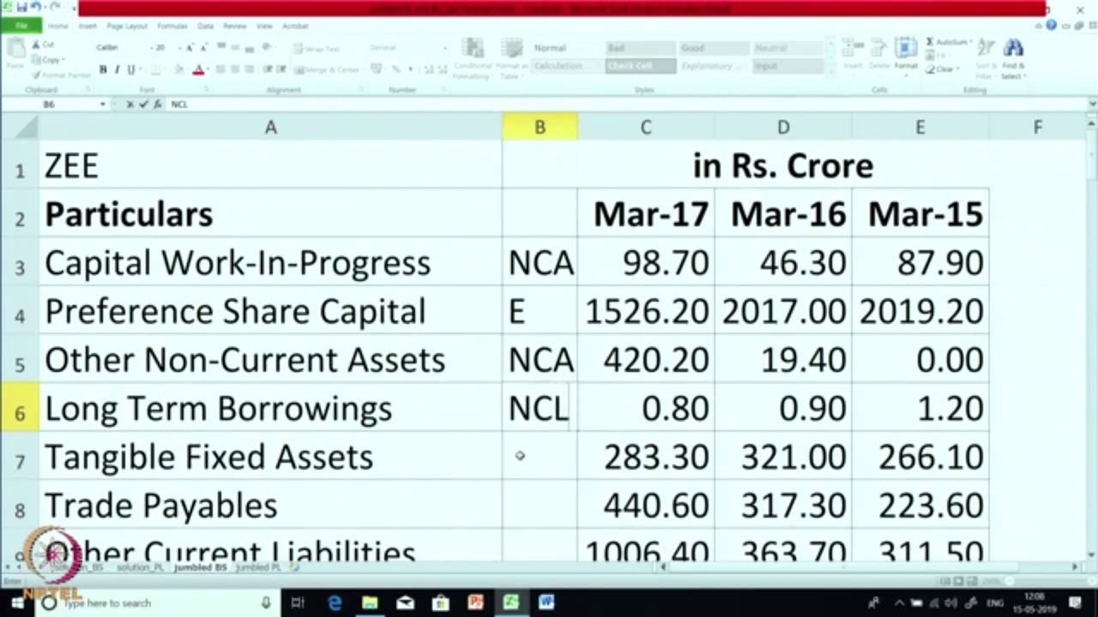
key("Return")
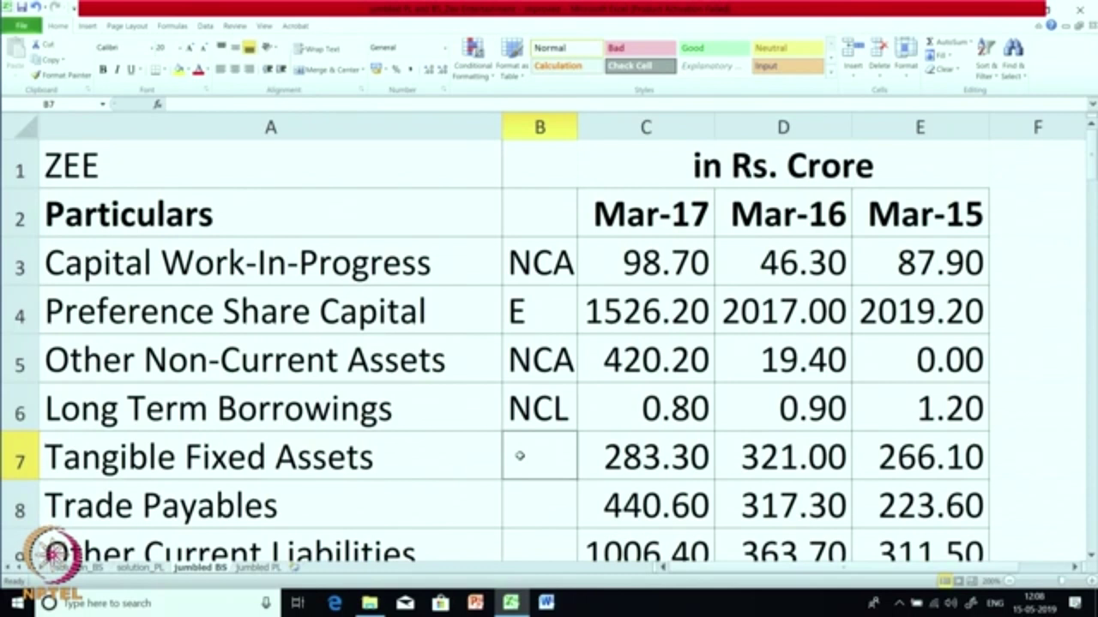
type("NCA")
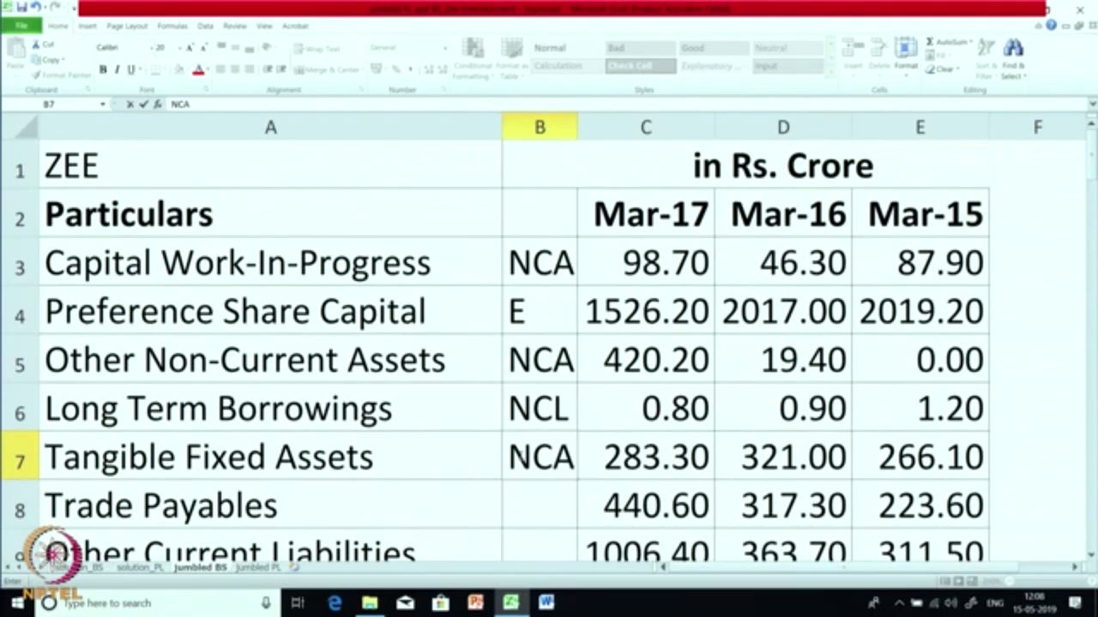
key("Return")
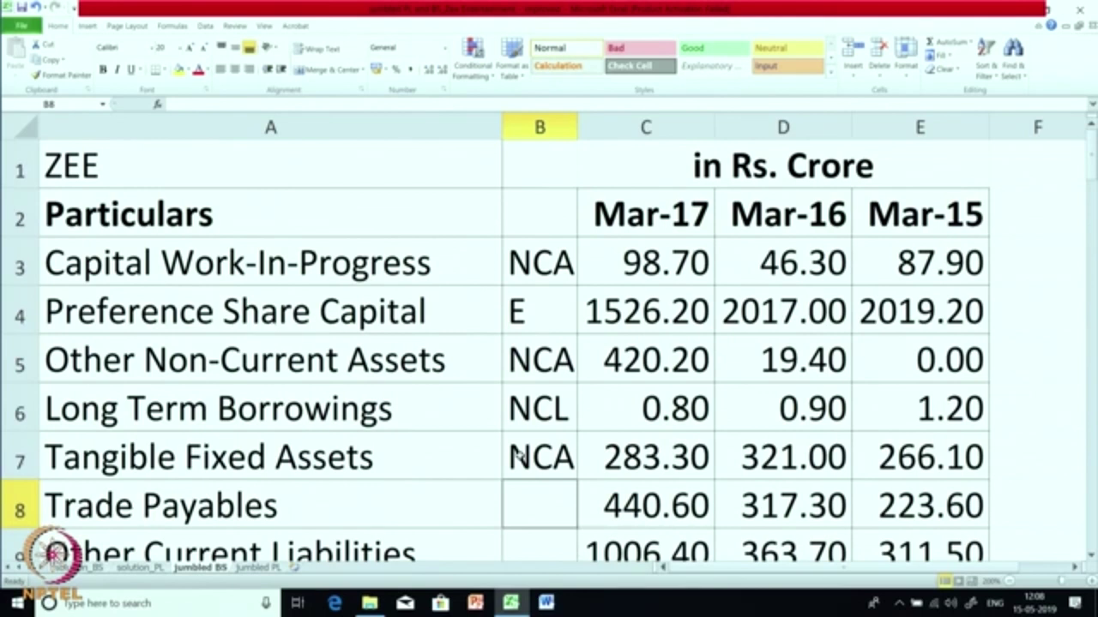
type("C")
left_click(519, 457)
type("L")
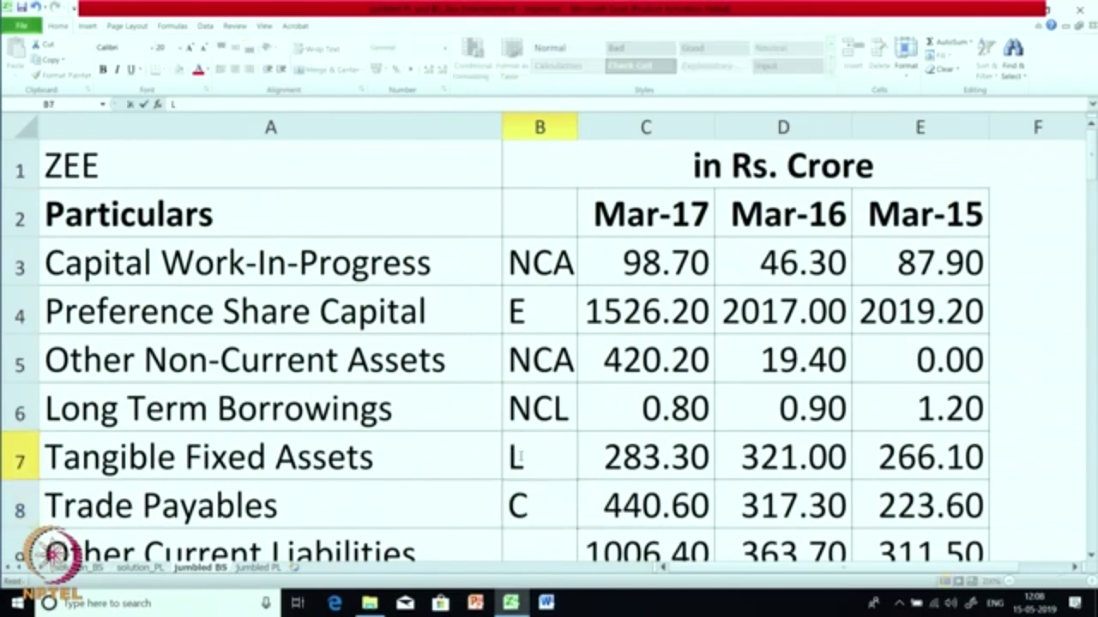
key("Return")
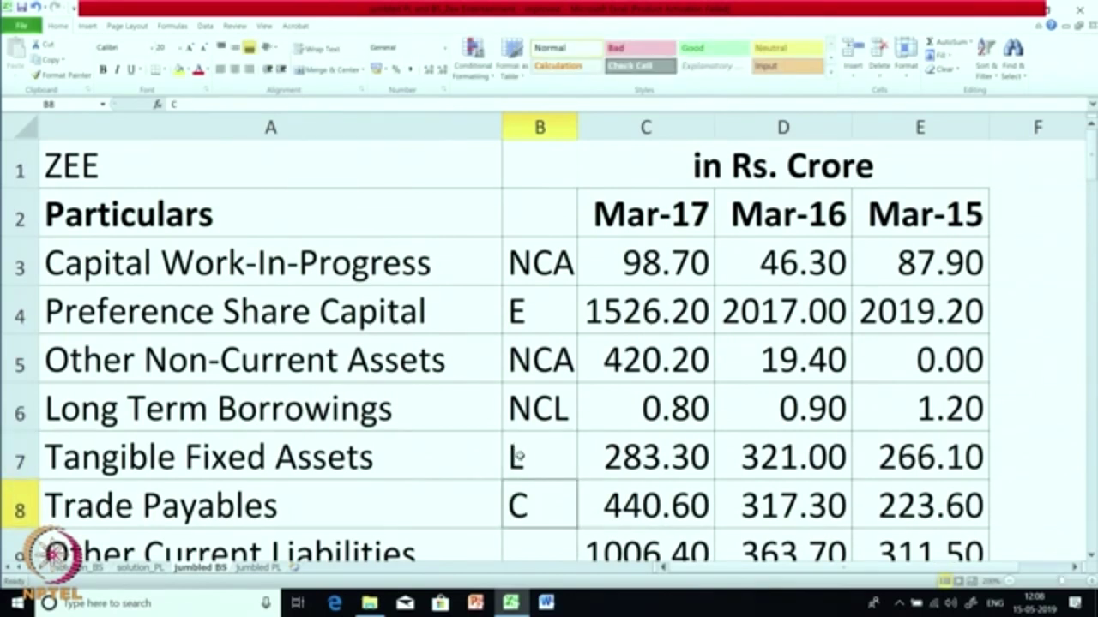
scroll(519, 454, "down", 1)
scroll(521, 454, "up", 1)
- Correct the Tangible Fixed Assets code to NCA and classify Trade Payables as CL
left_click(533, 463)
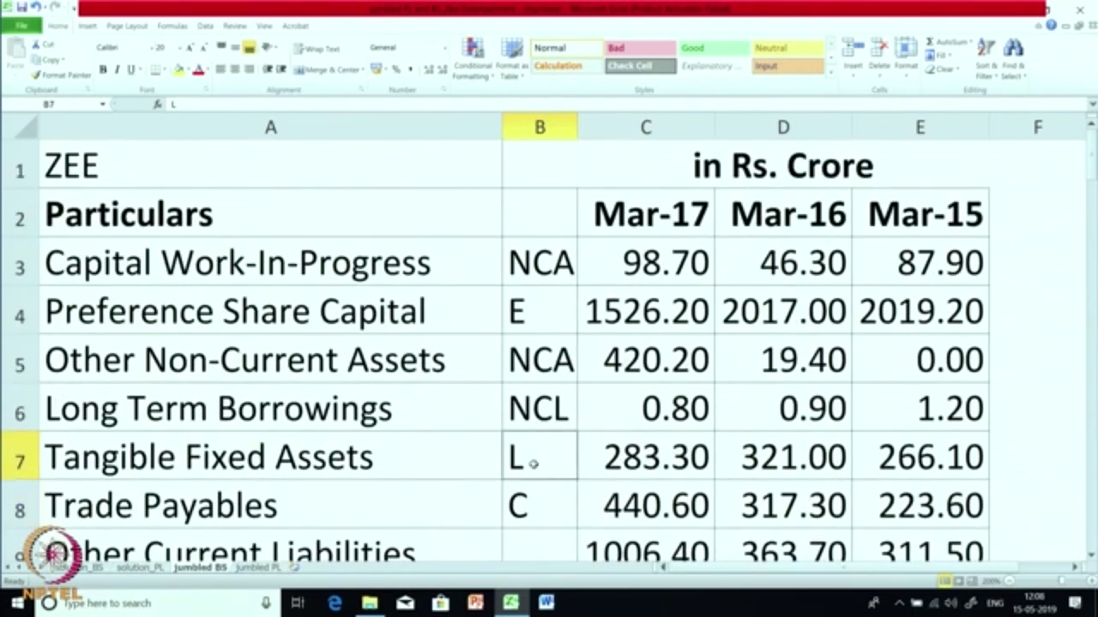
type("NCA")
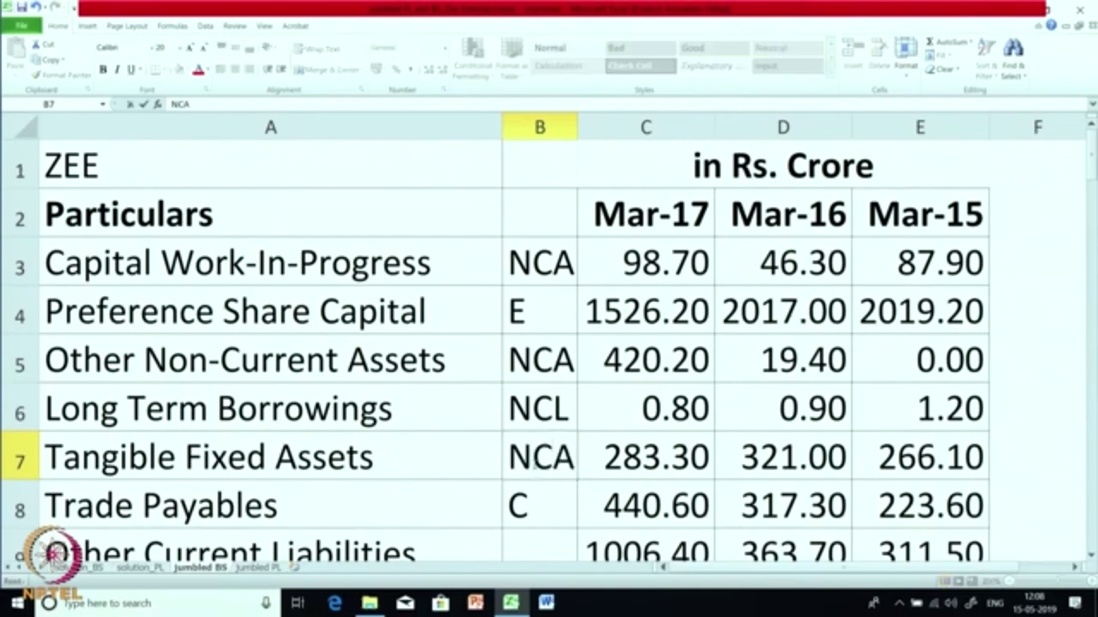
key("Return")
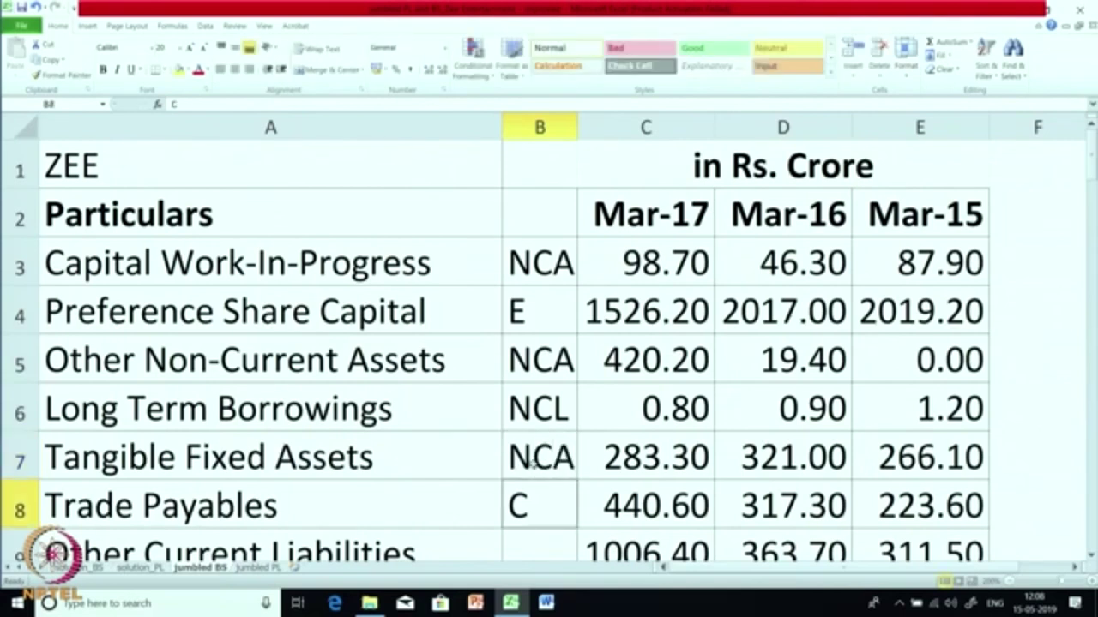
type("CL")
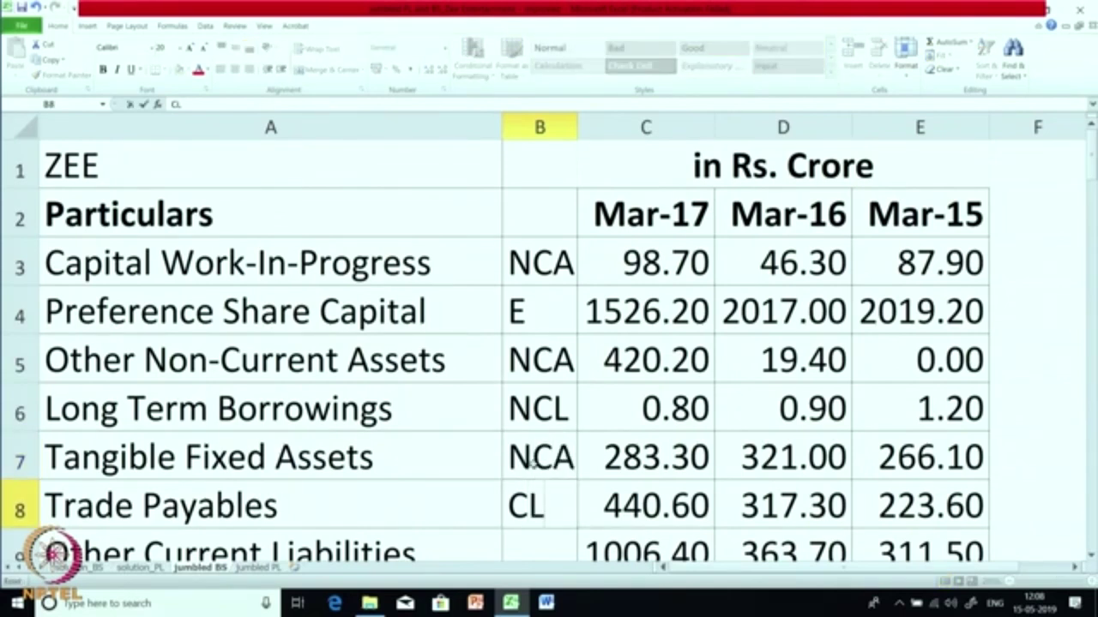
key("Return")
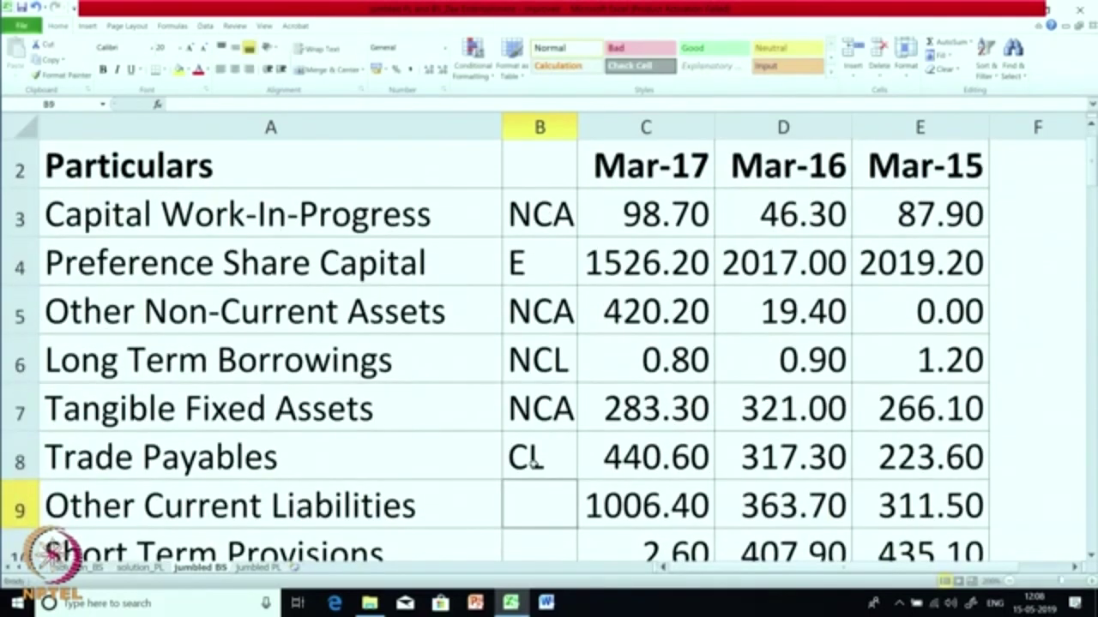
- Classify both Other Current Liabilities and Short Term Provisions as CL in column B
type("CL")
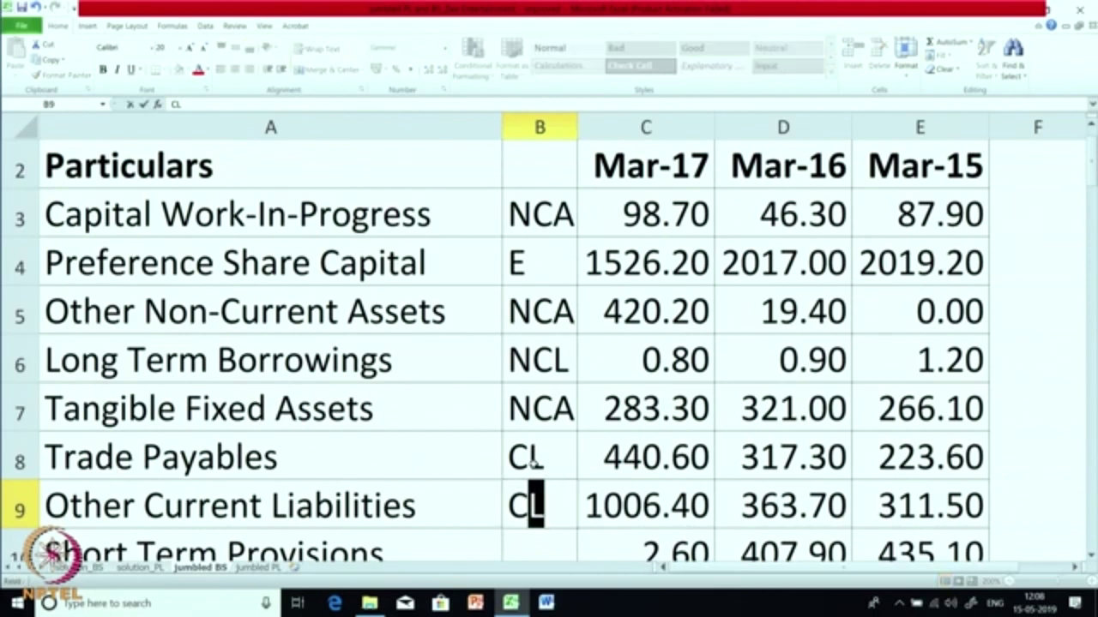
key("Return")
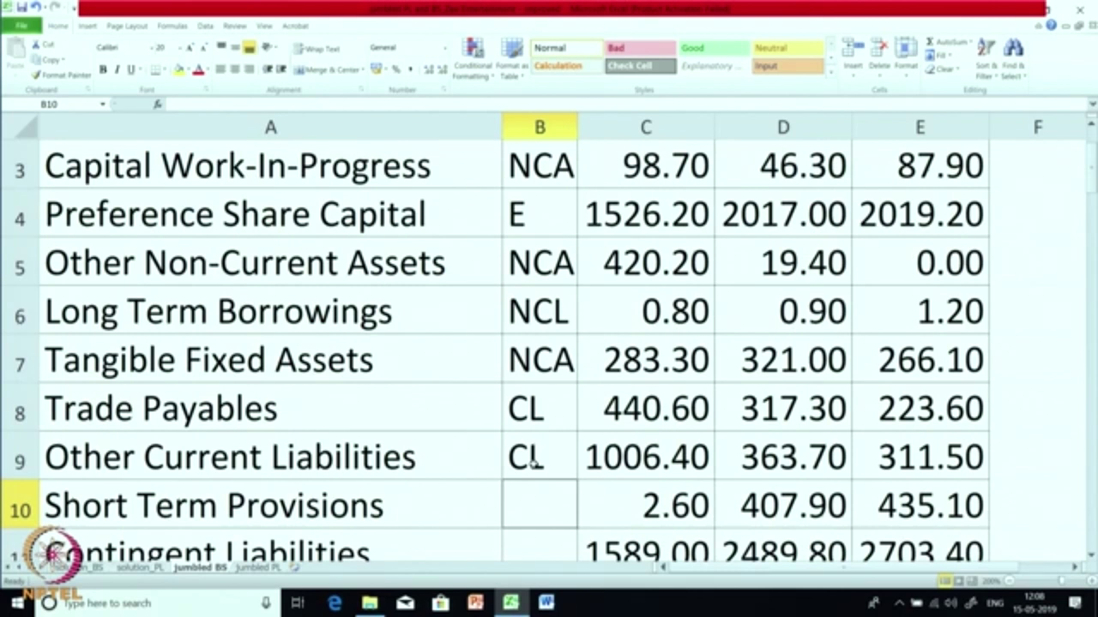
type("CL")
key("Return")
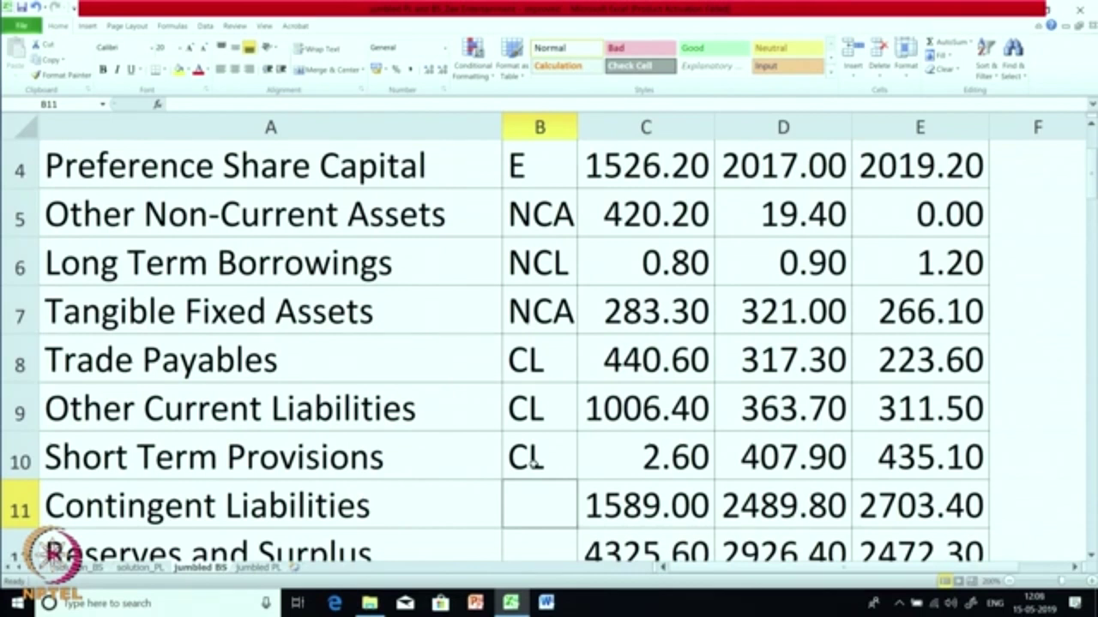
- Mark Contingent Liabilities as NA and classify Reserves and Surplus as E in column B
type("NA")
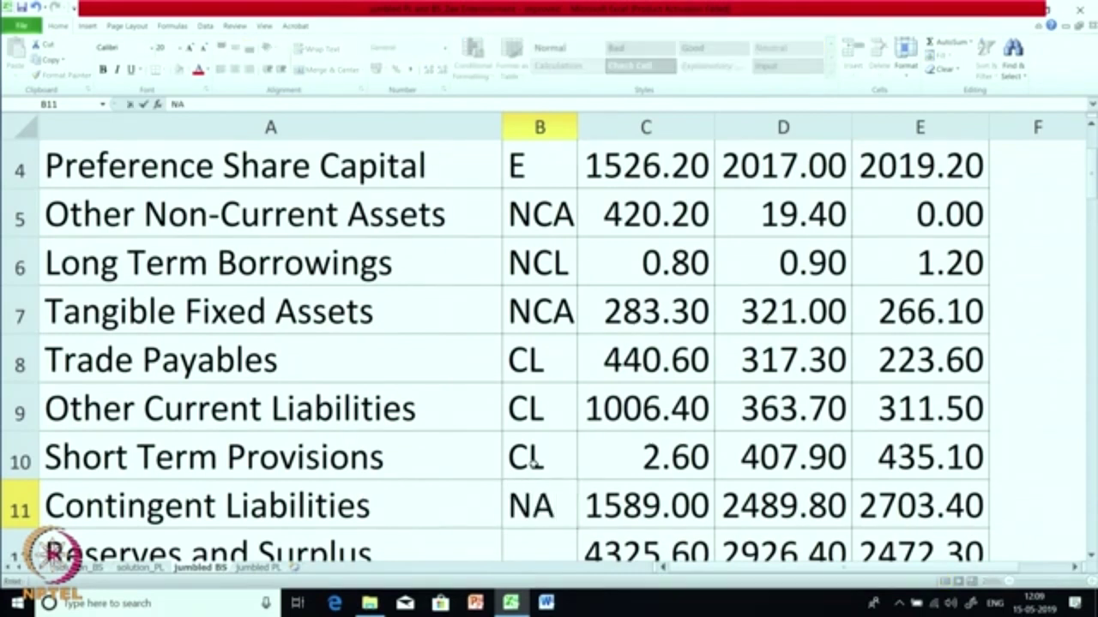
key("Return")
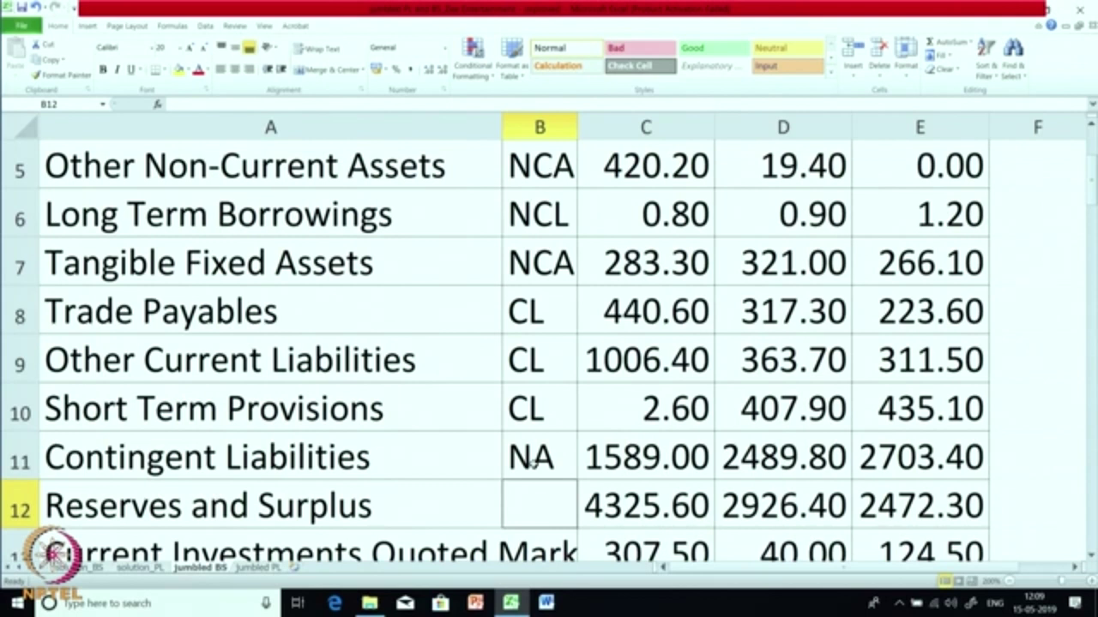
type("E")
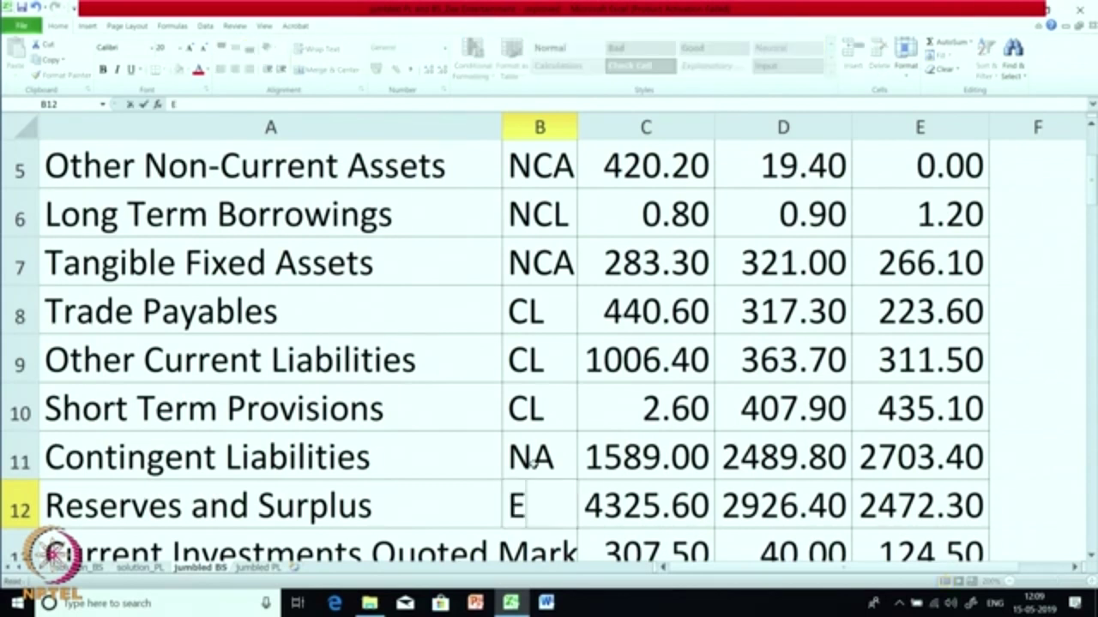
key("Return")
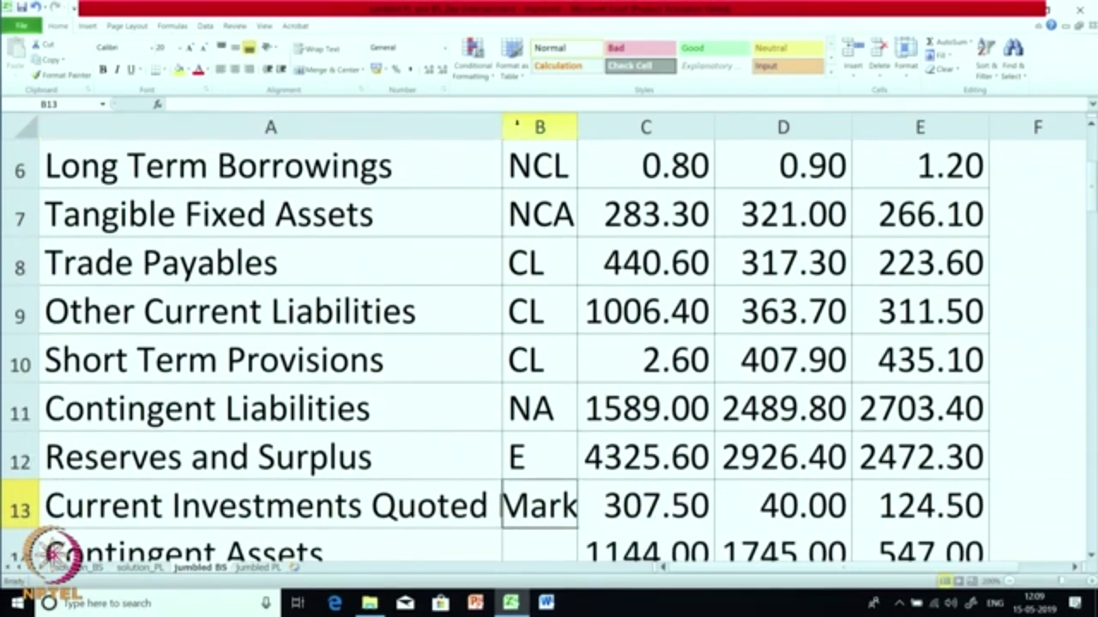
- Widen column A to read the full label, narrow it again, and mark Current Investments Quoted Market Value and Contingent Assets as NA
left_click_drag(503, 127, 653, 128)
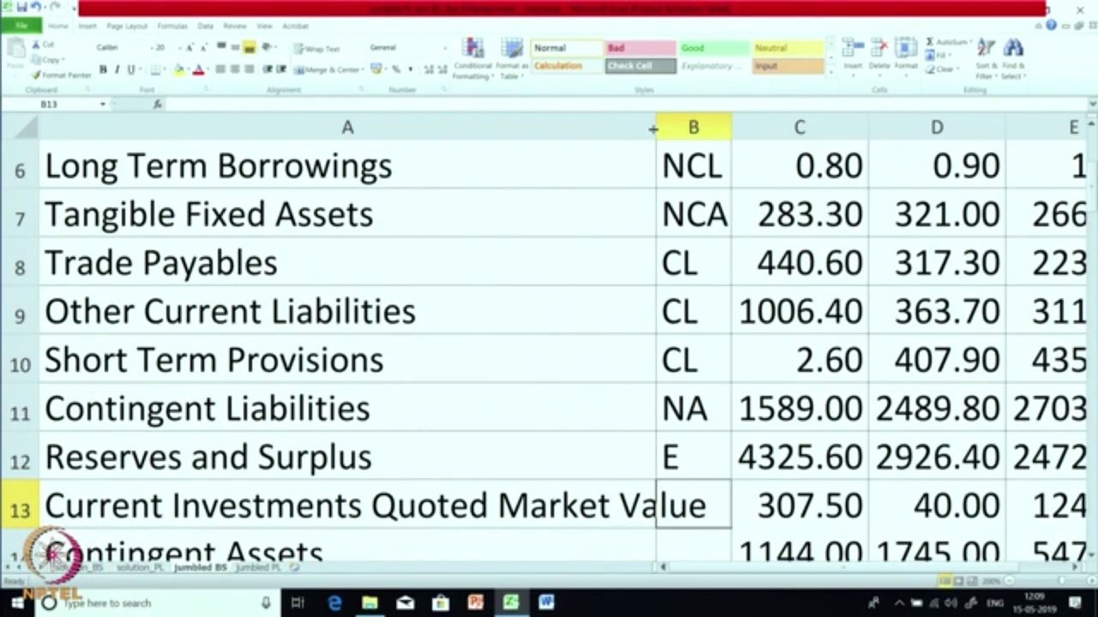
left_click_drag(654, 129, 460, 152)
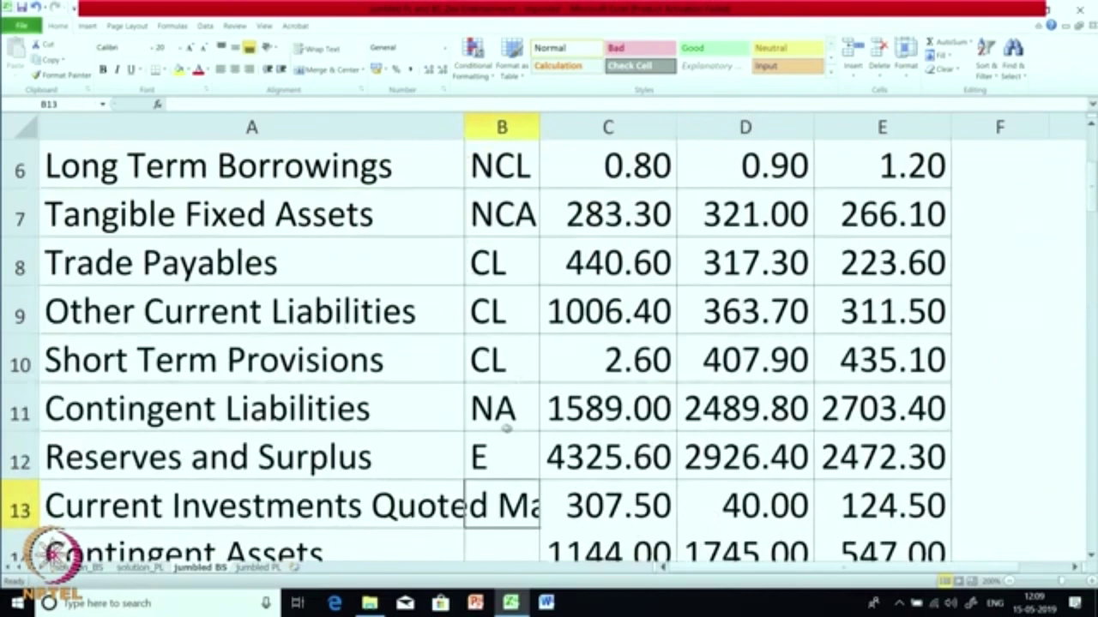
type("NA")
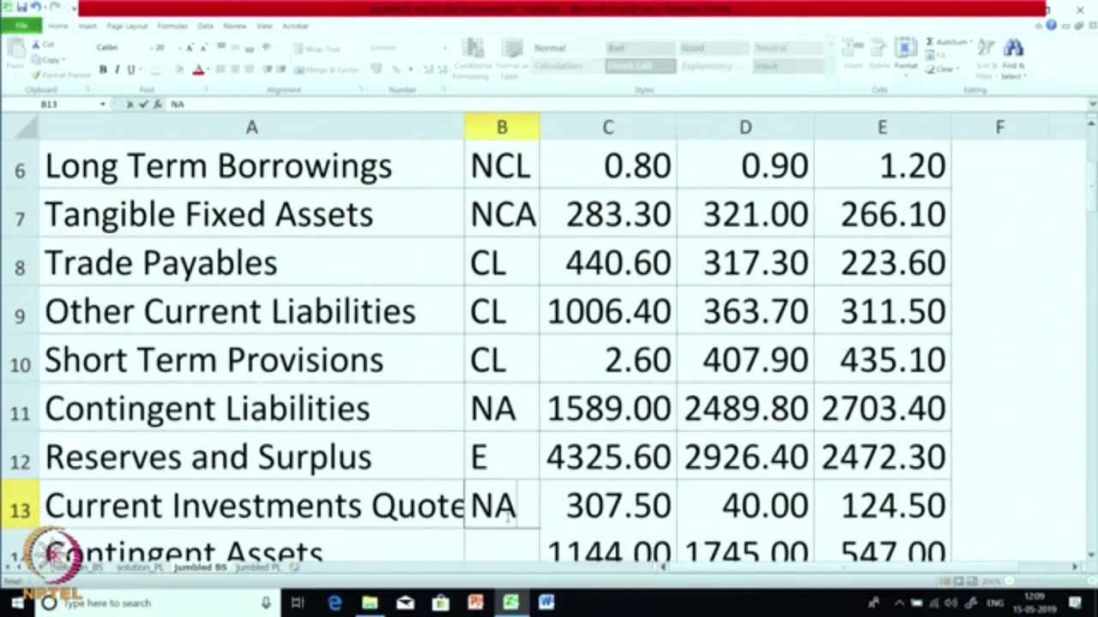
key("Return")
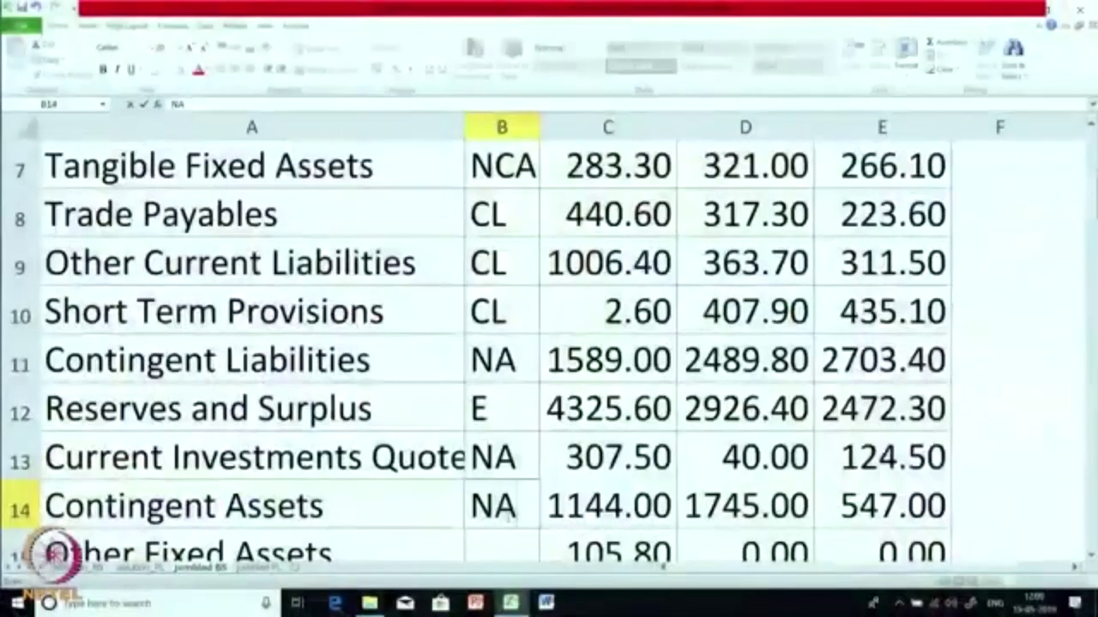
key("Return")
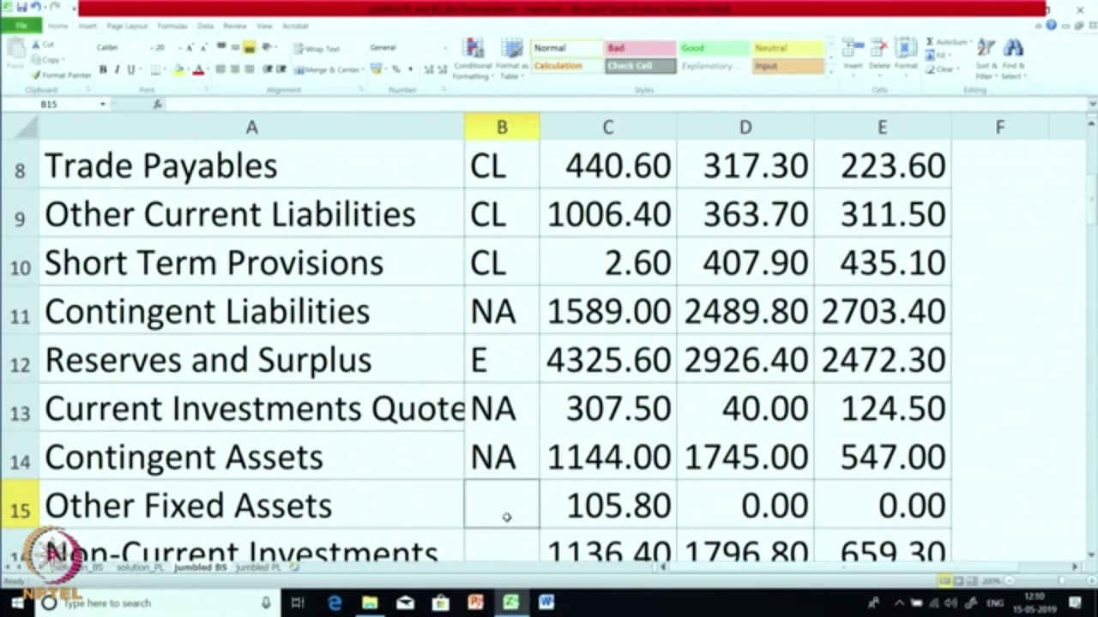
- Classify Other Fixed Assets, Non-Current Investments and Deferred Tax Assets [Net] as NCA in column B
type("NCA")
key("Return")
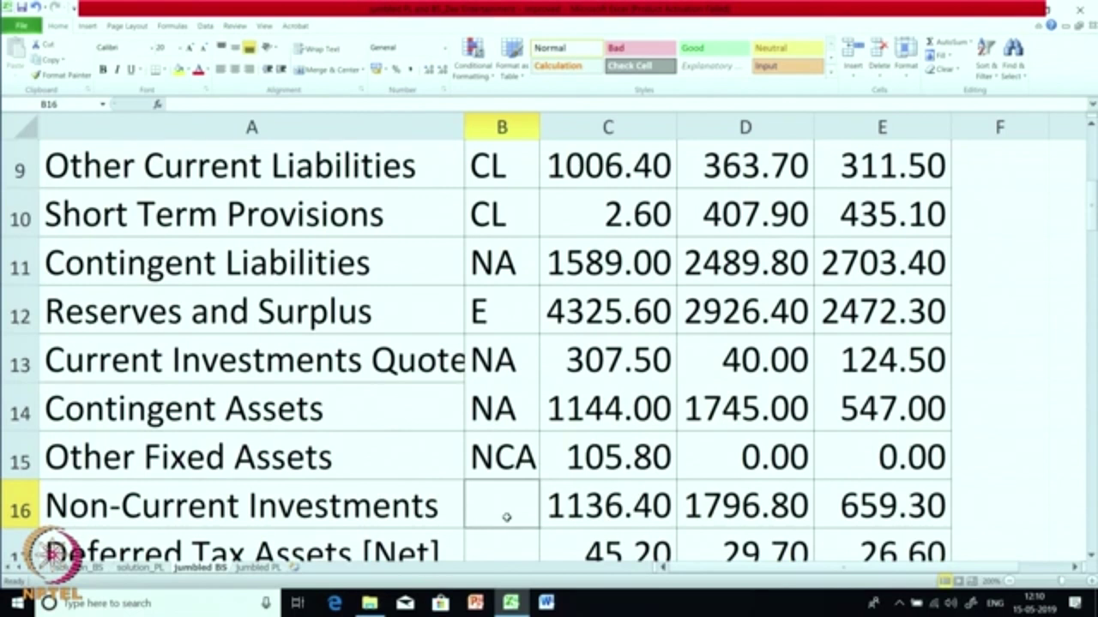
type("NCA")
key("Return")
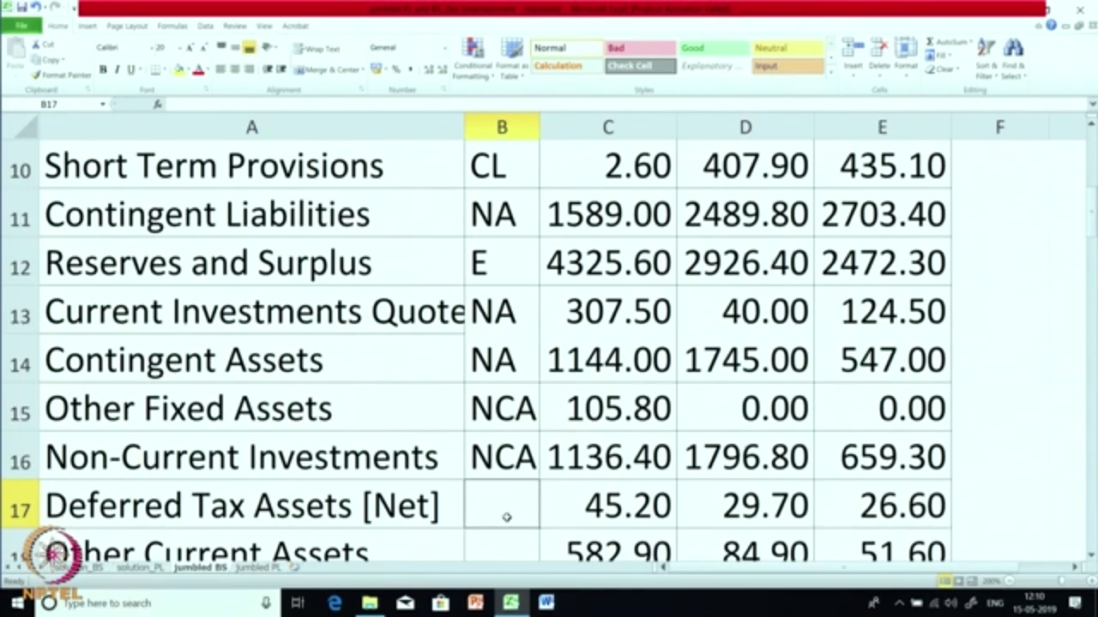
type("NCA")
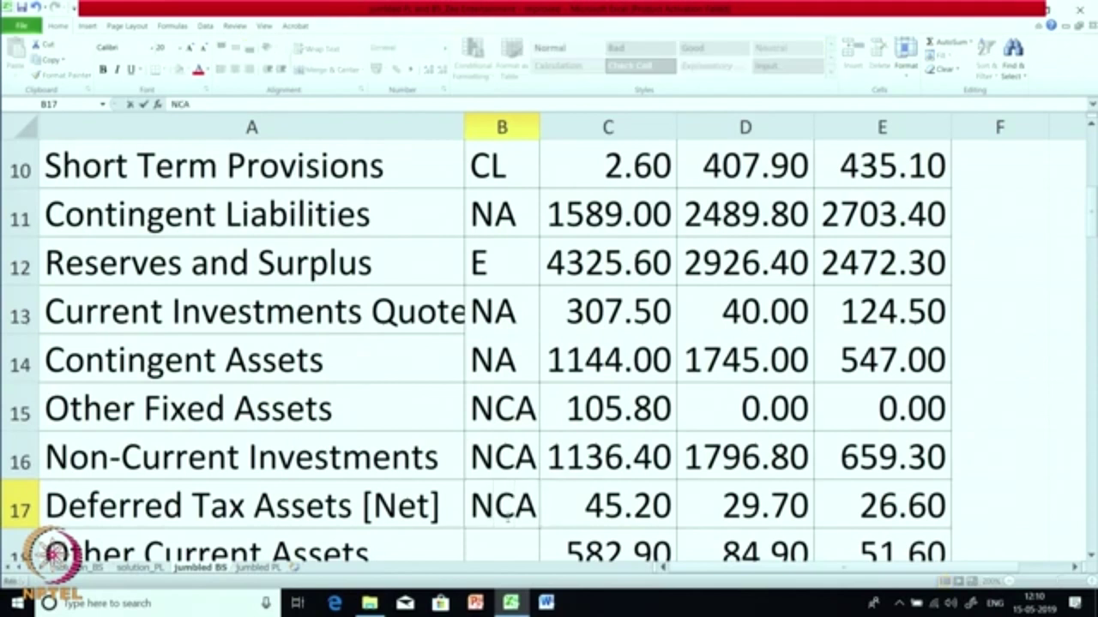
key("Return")
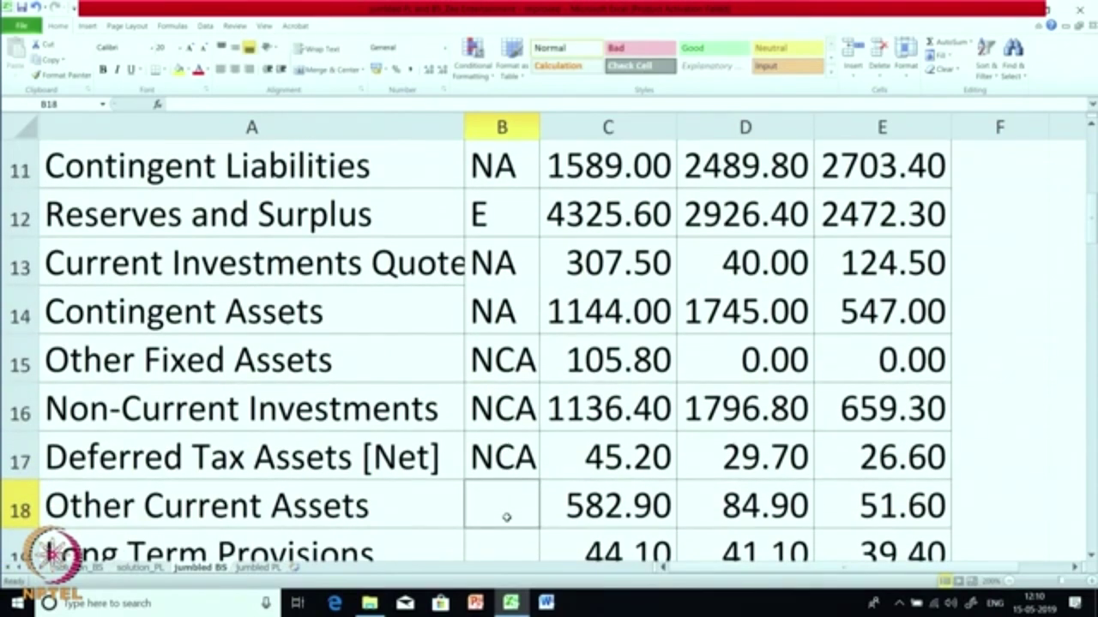
- Classify Other Current Assets as CA and Long Term Provisions as NCL in column B
type("CA")
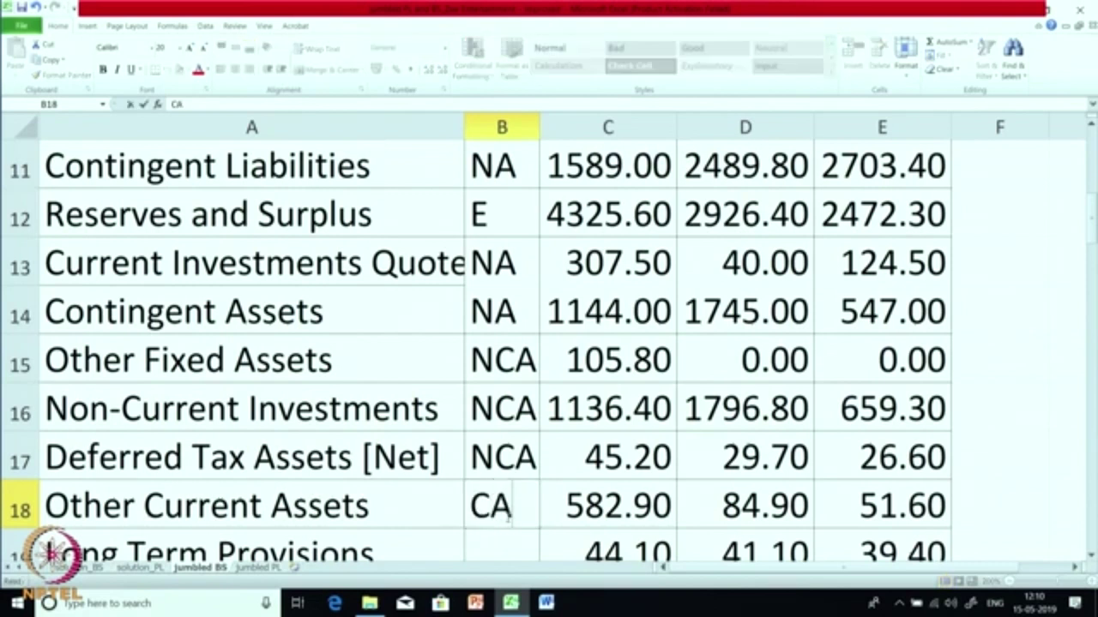
key("Return")
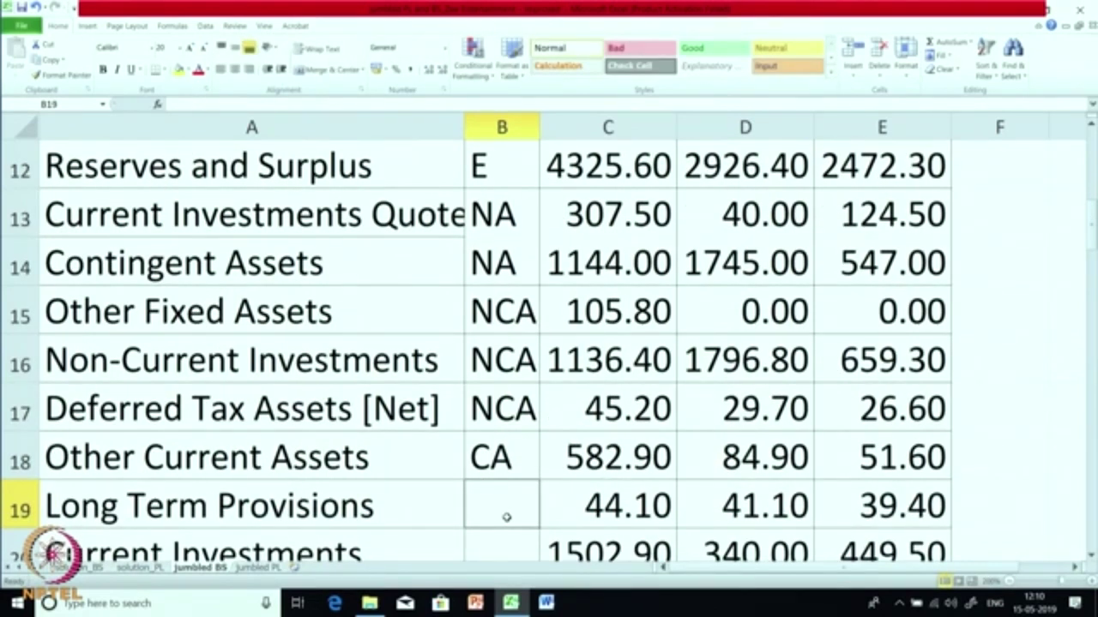
type("NCL")
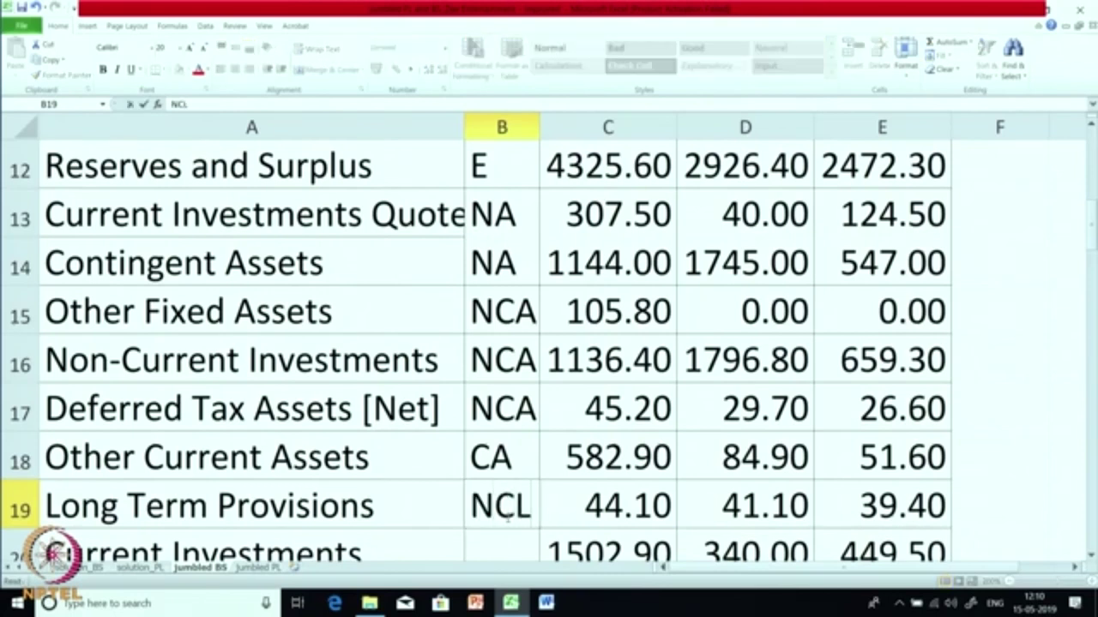
key("Return")
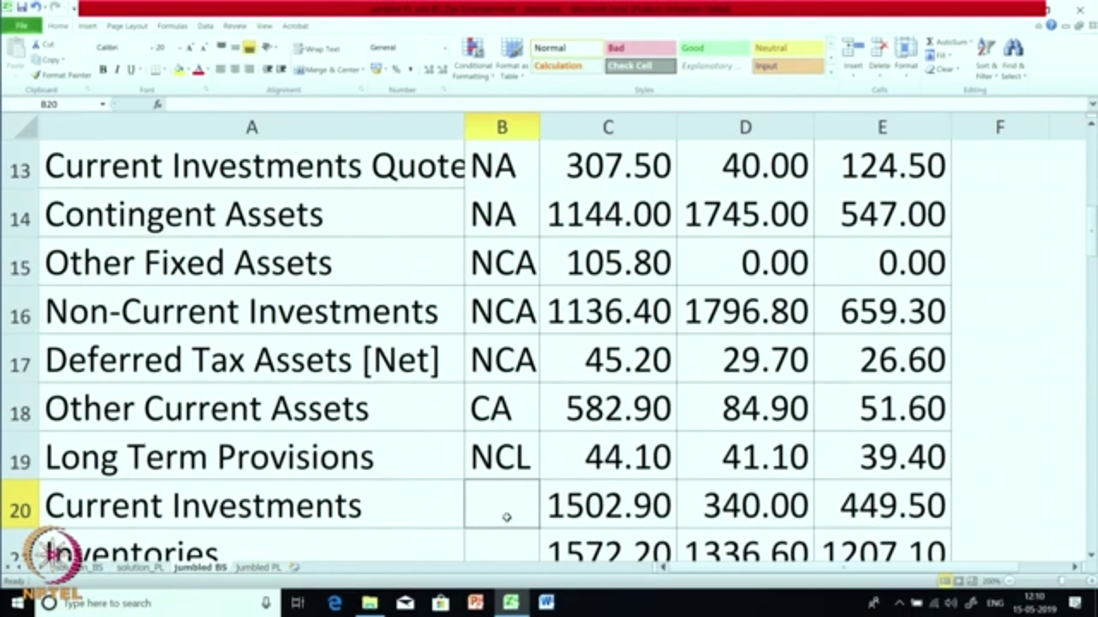
- Classify Current Investments, Inventories and Trade Receivables as CA in column B
type("CA")
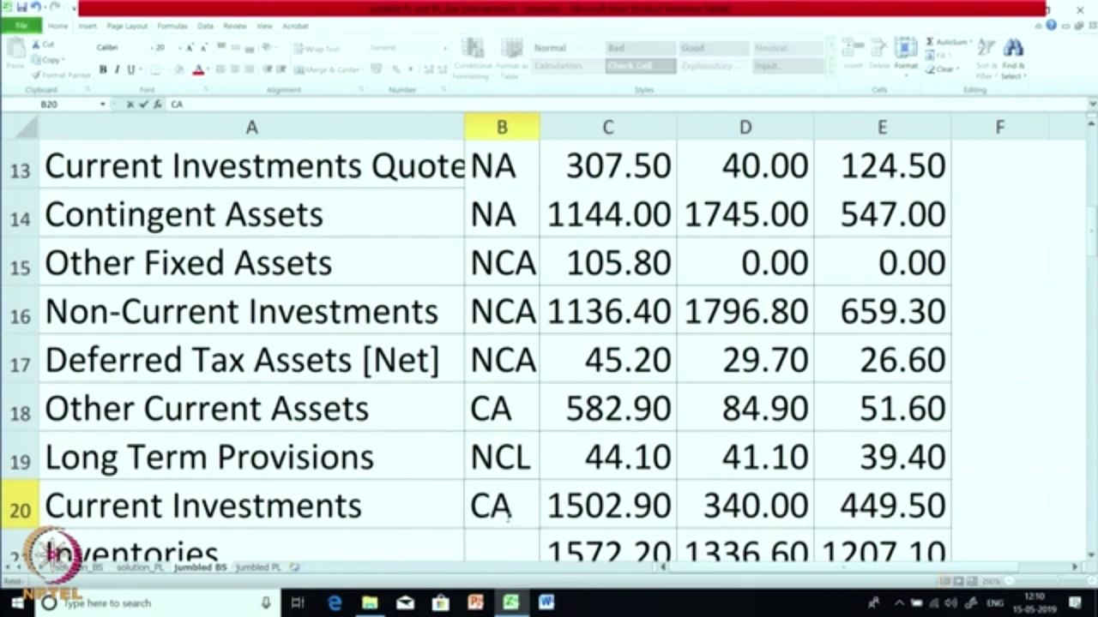
key("Return")
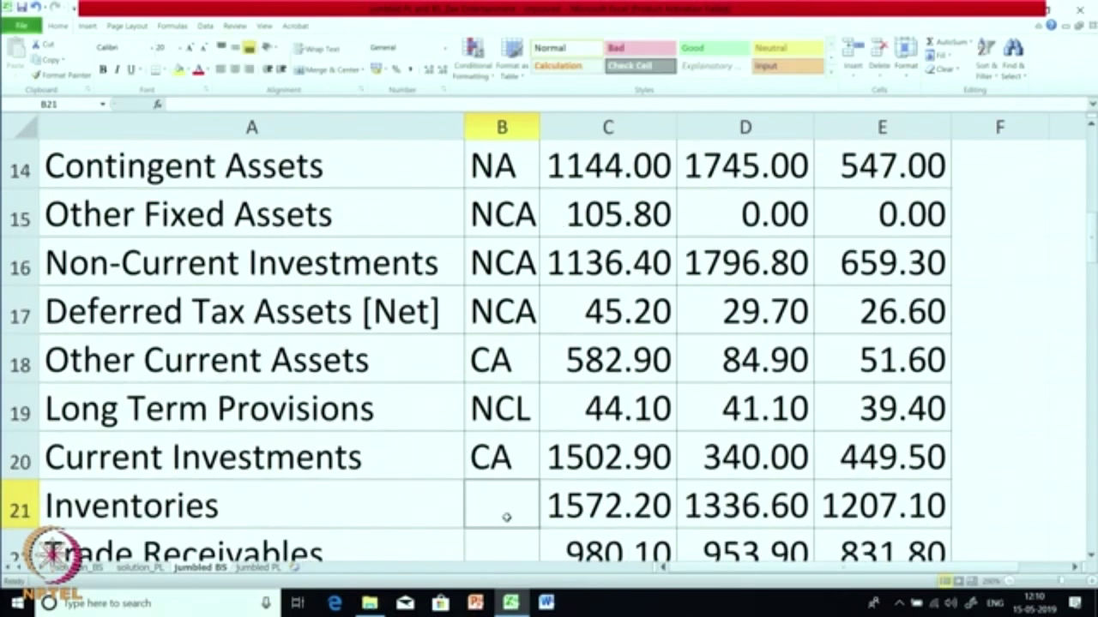
type("CA")
key("Return")
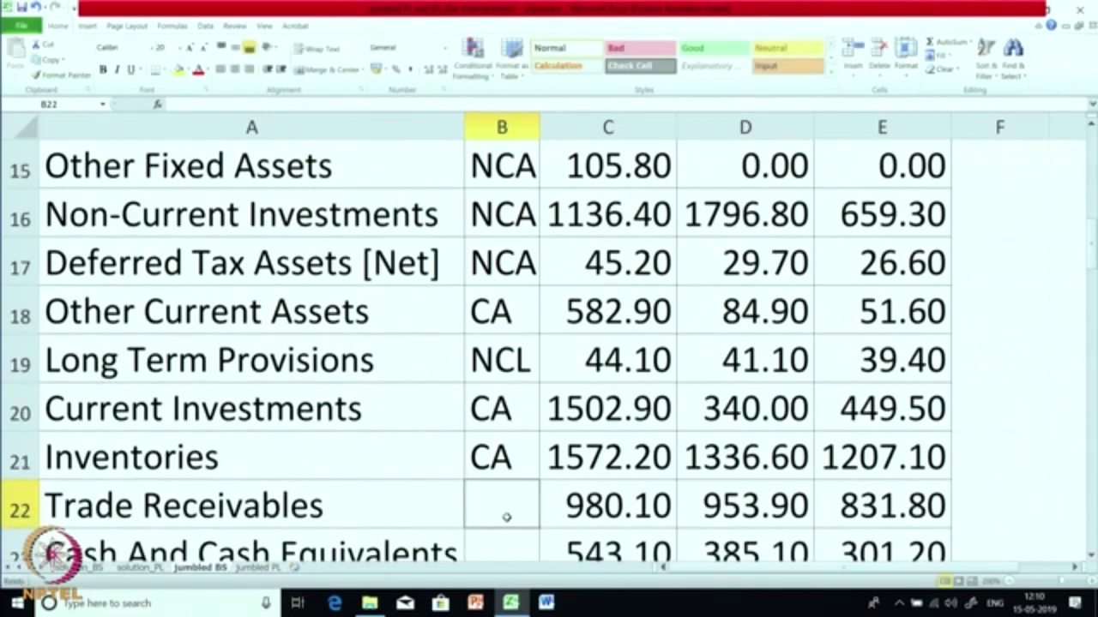
type("CA")
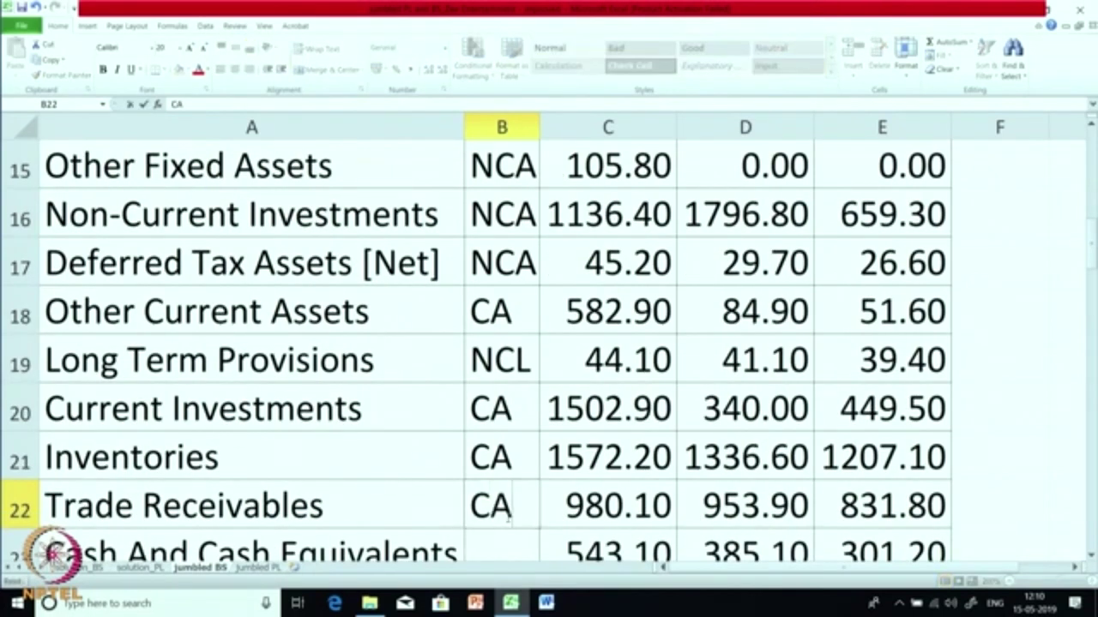
key("Return")
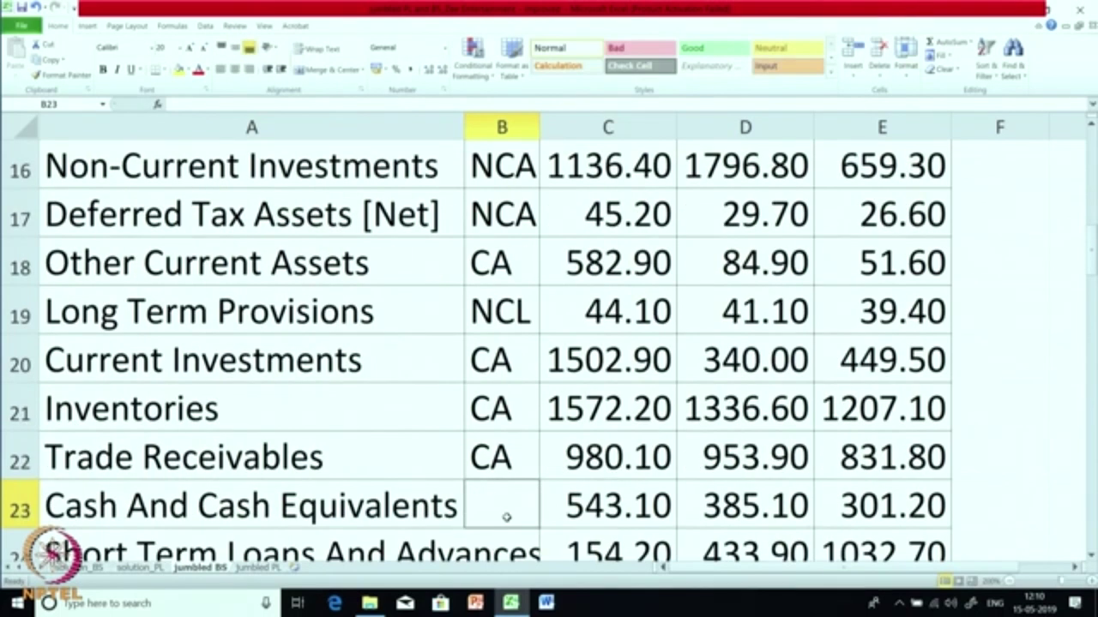
- Classify Cash And Cash Equivalents and Short Term Loans And Advances as CA in column B
type("C")
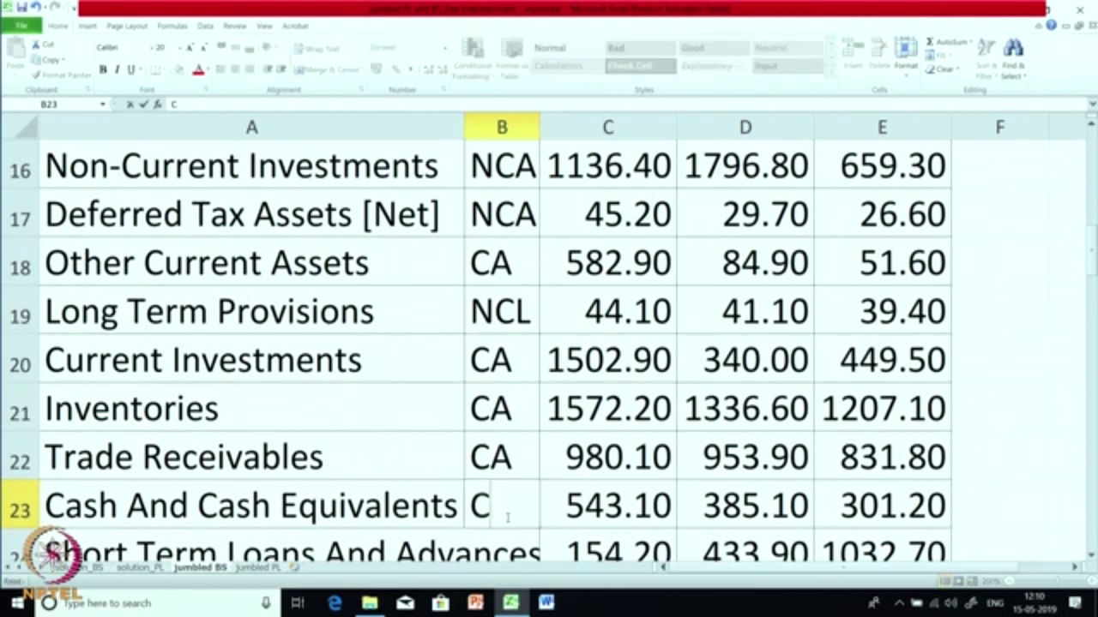
type("A")
key("Return")
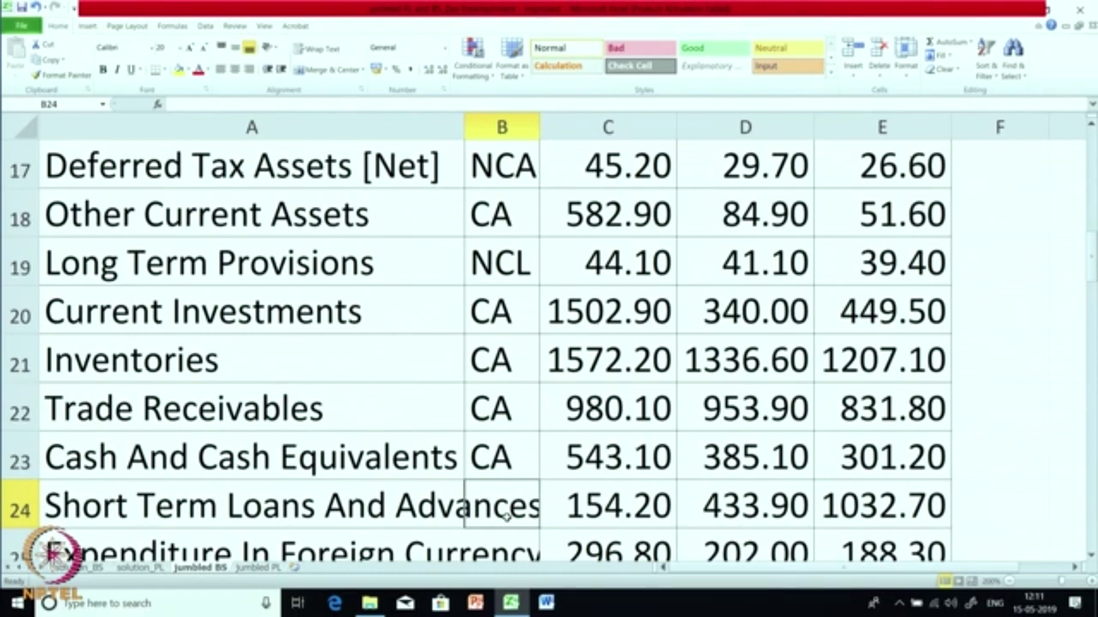
type("CA")
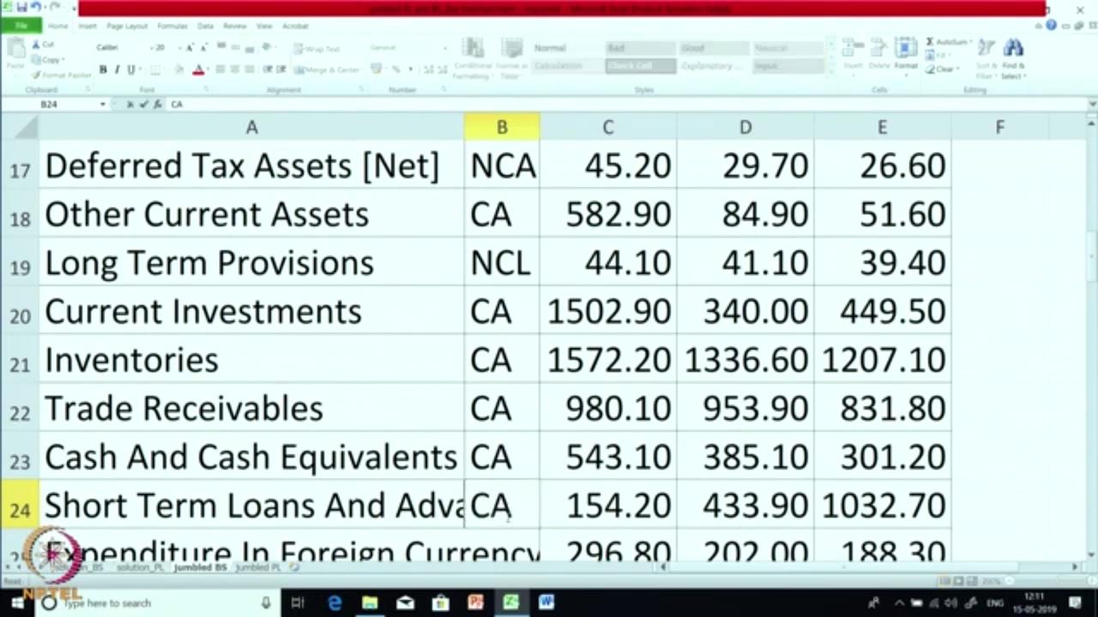
key("Return")
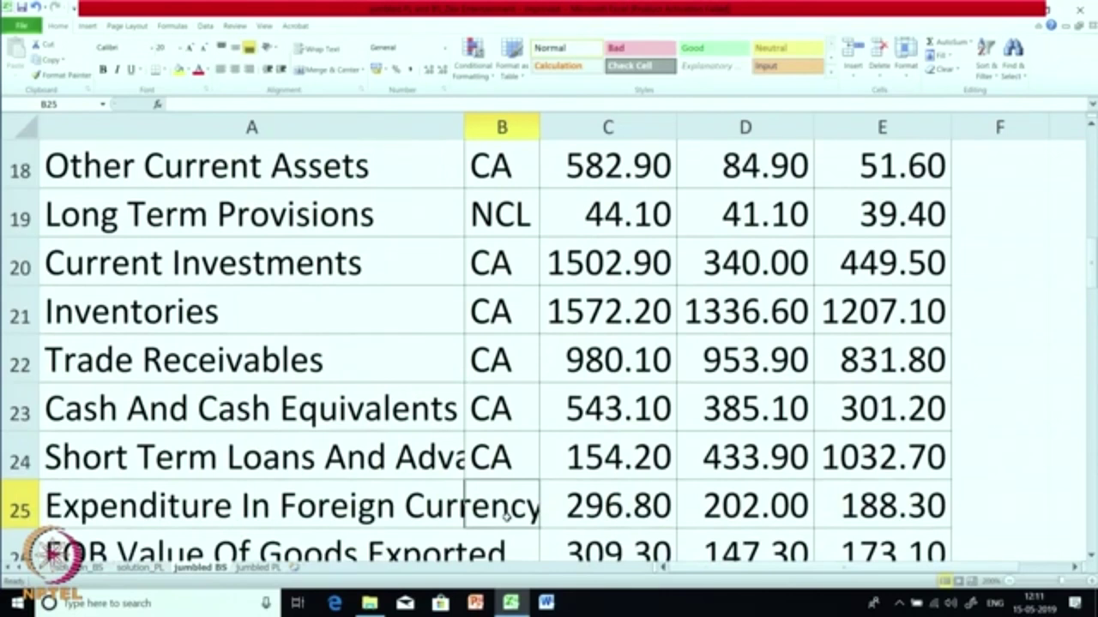
- Widen column A to fit the longer labels and mark Expenditure In Foreign Currency and FOB Value Of Goods Exported as NA
left_click_drag(465, 129, 621, 133)
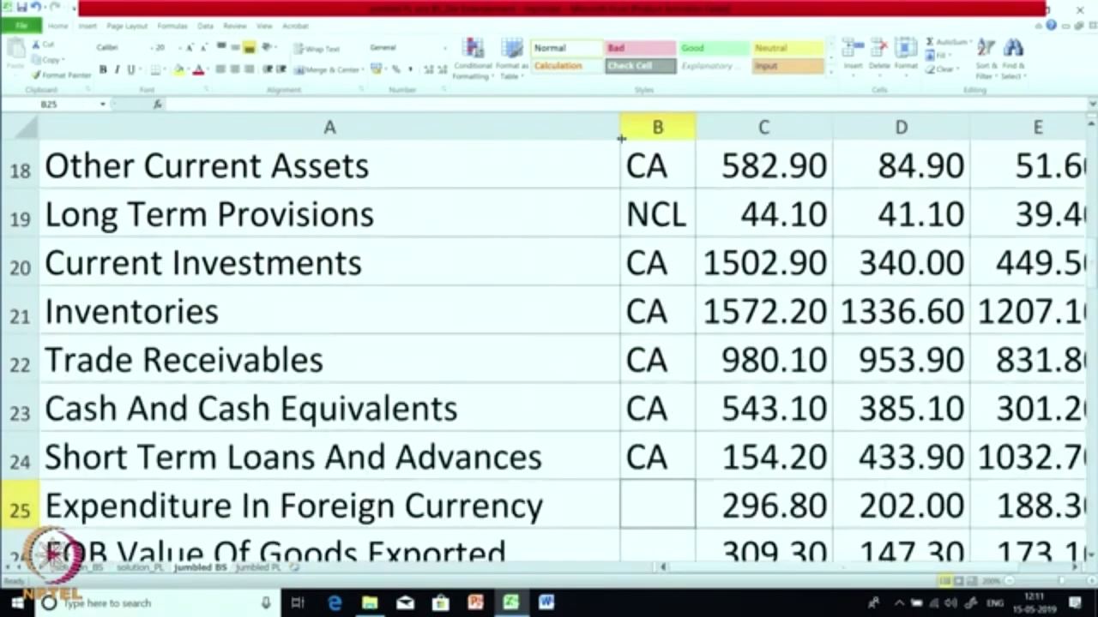
scroll(481, 288, "down", 1)
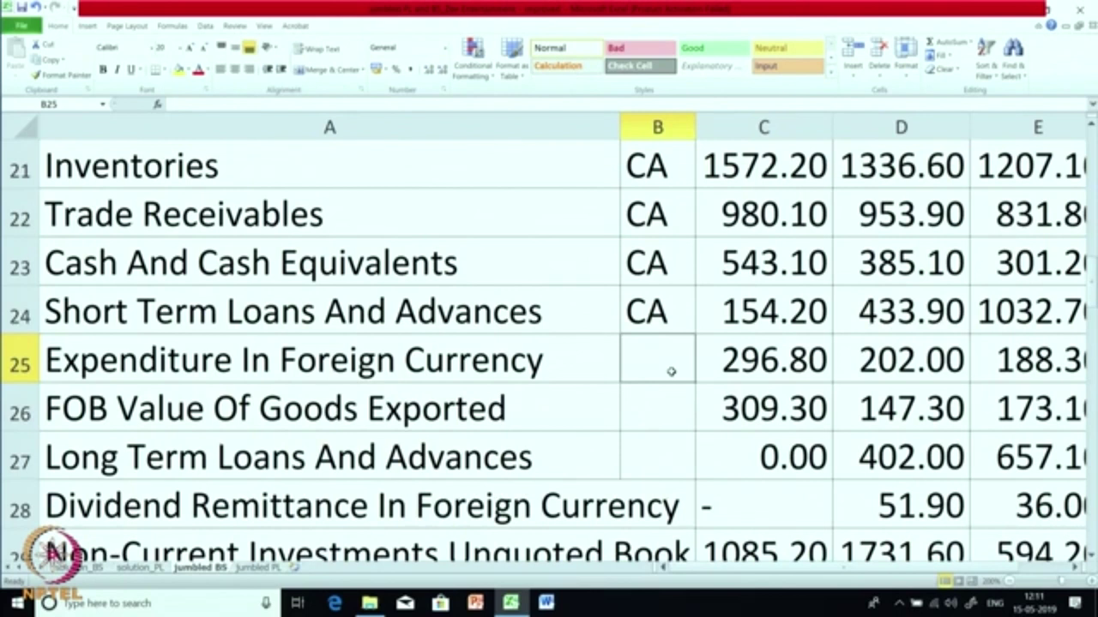
type("NA")
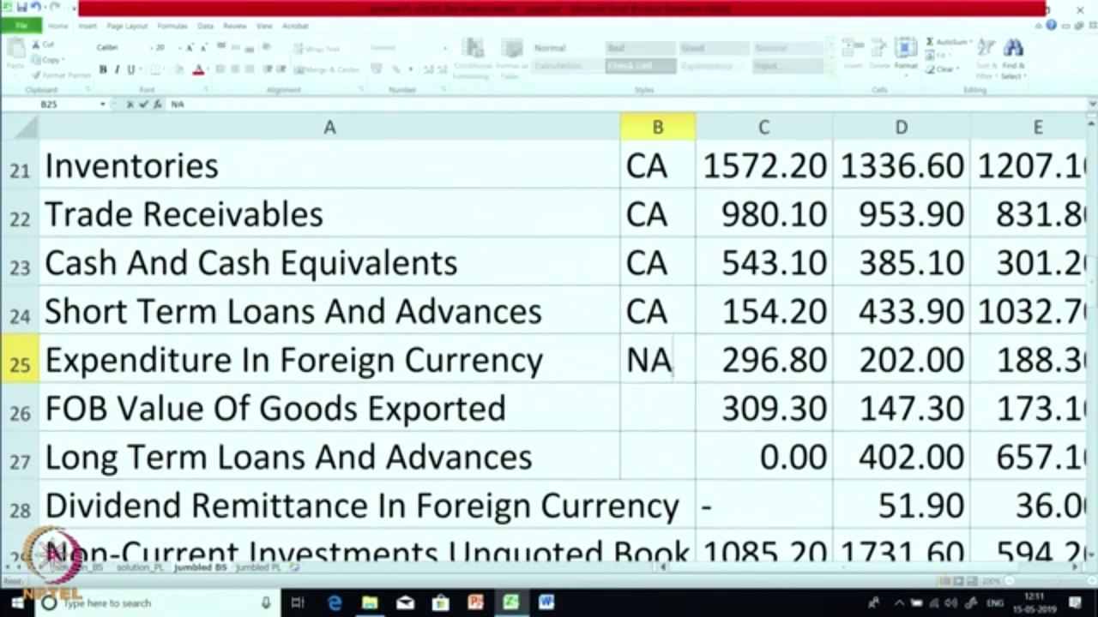
key("Return")
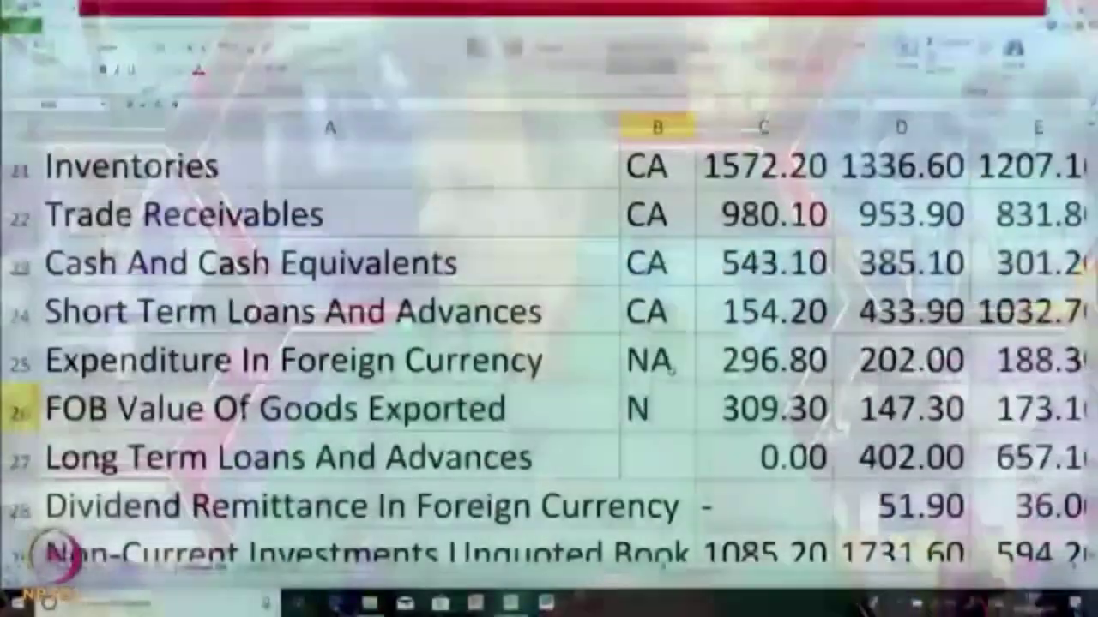
type("A")
key("Return")
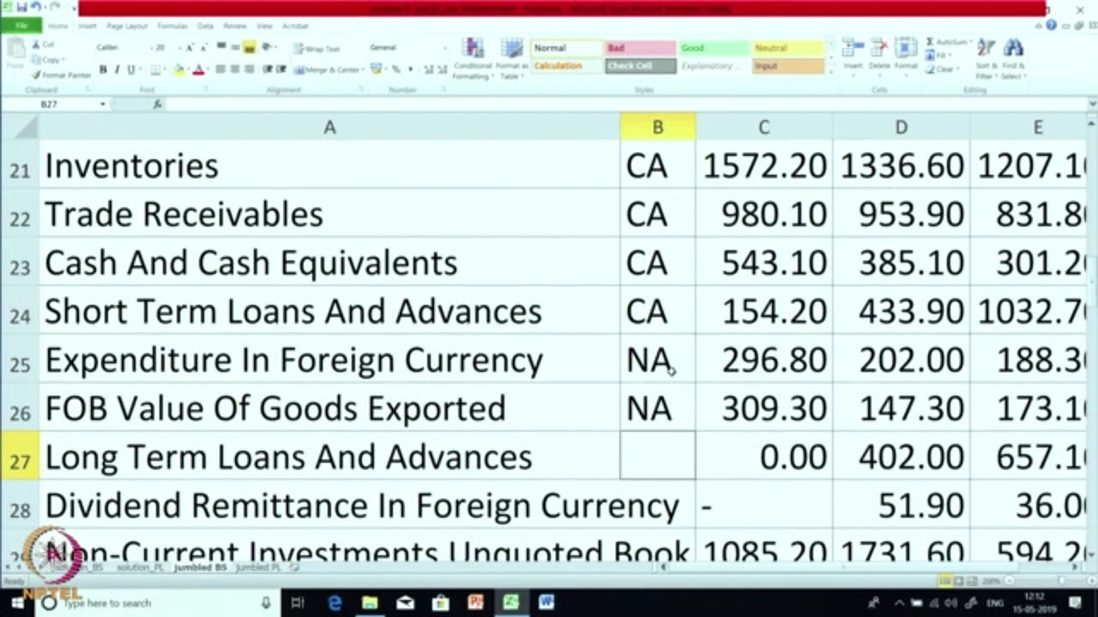
- Classify Long Term Loans And Advances as NCA and mark Dividend Remittance In Foreign Currency as NA in column B
type("NCA")
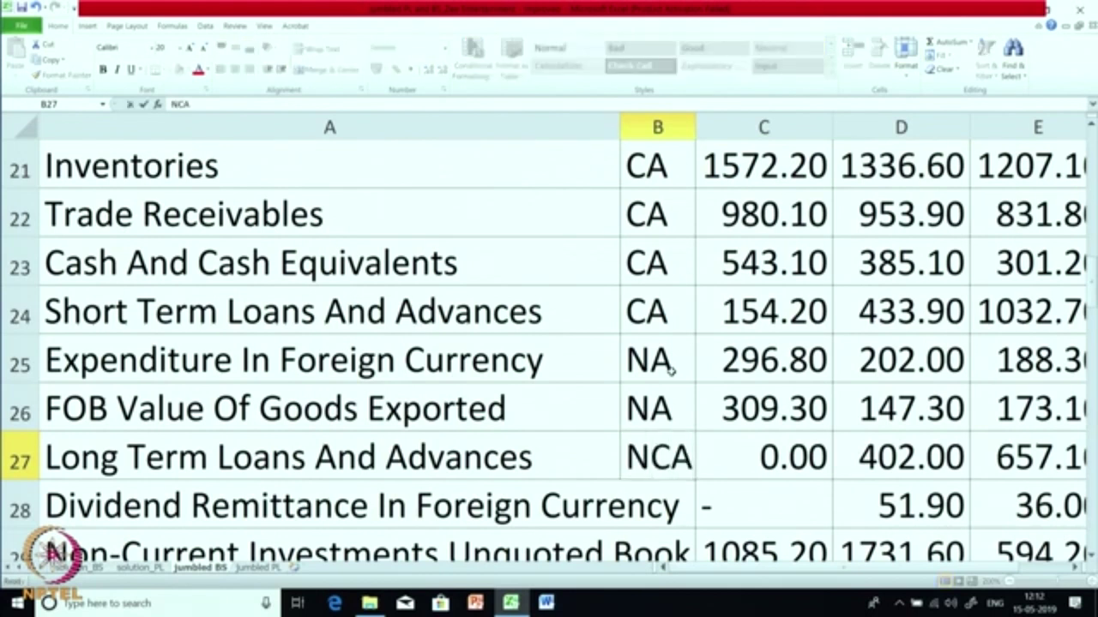
key("Return")
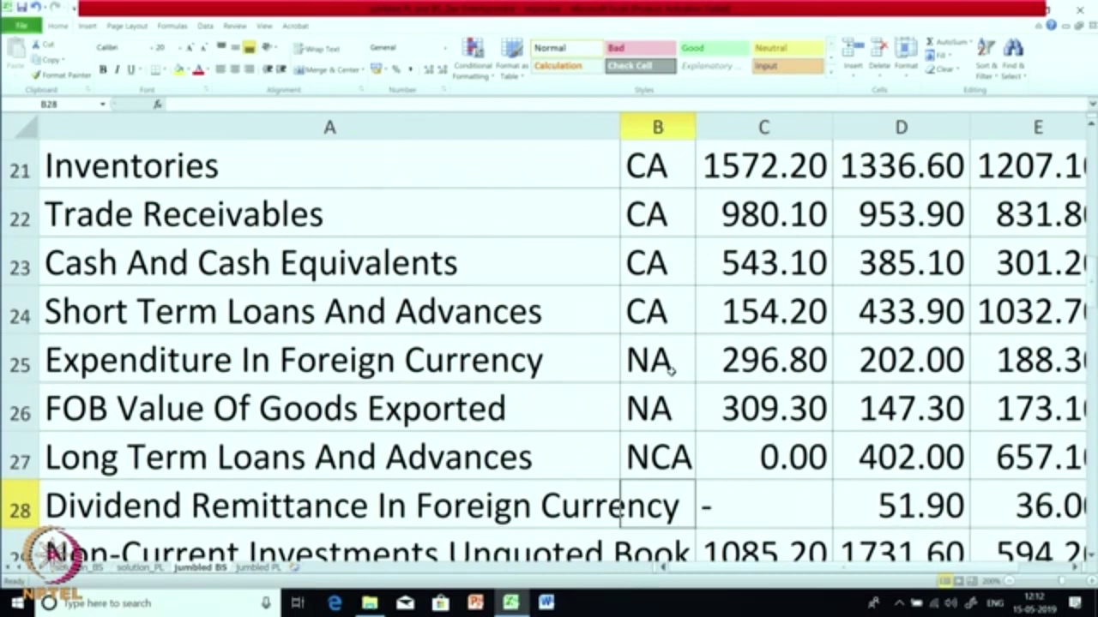
type("NA")
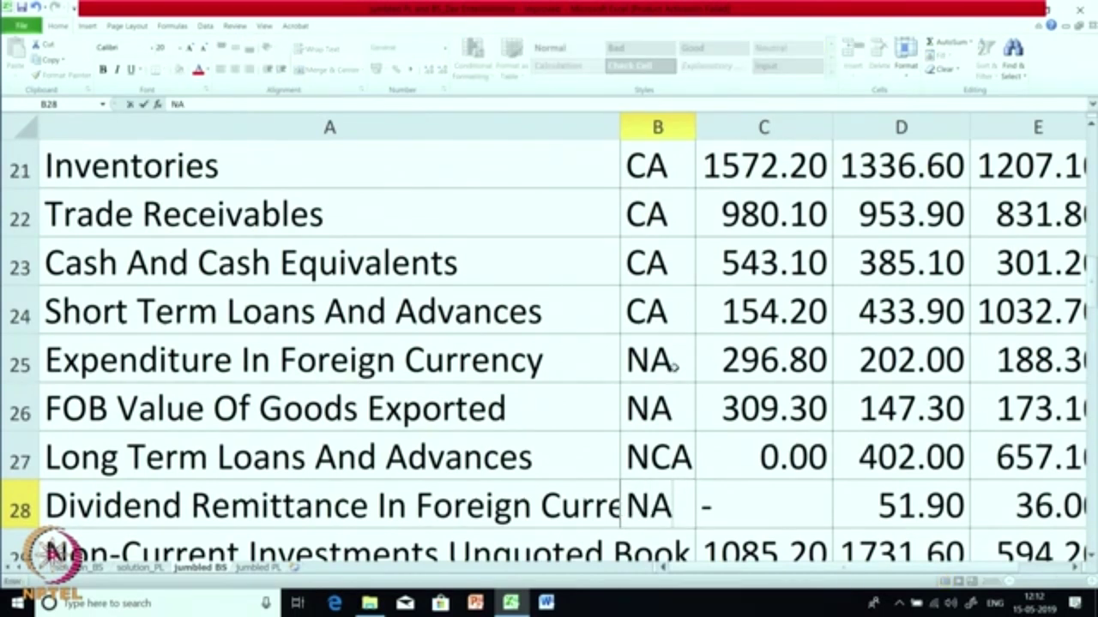
key("Return")
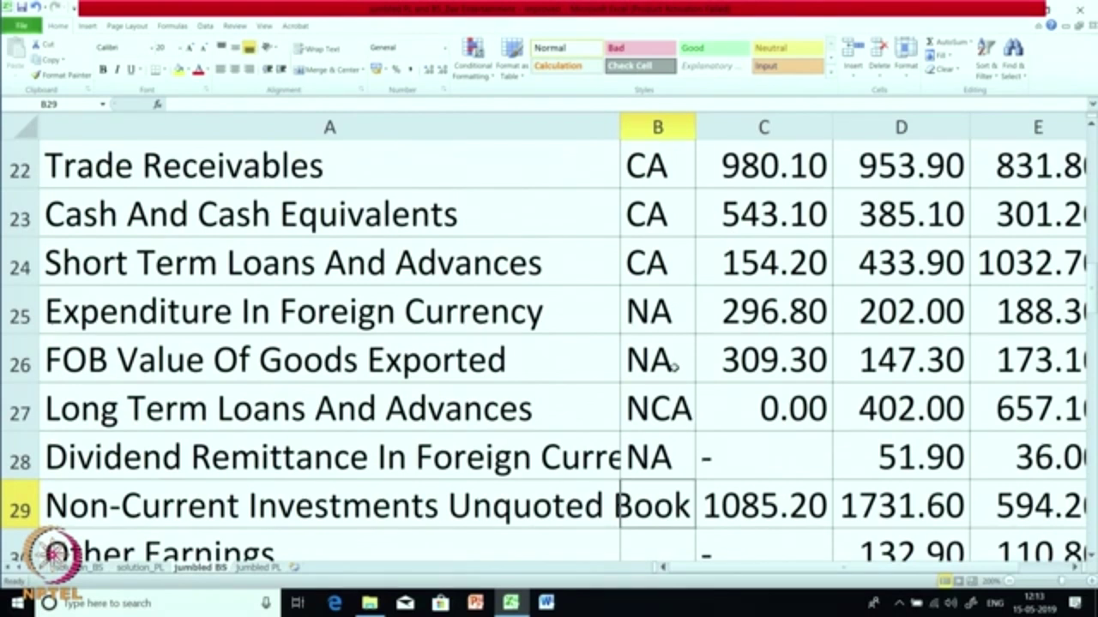
- Mark Non-Current Investments Unquoted Book Value and Other Earnings as NA in column B
type("NA")
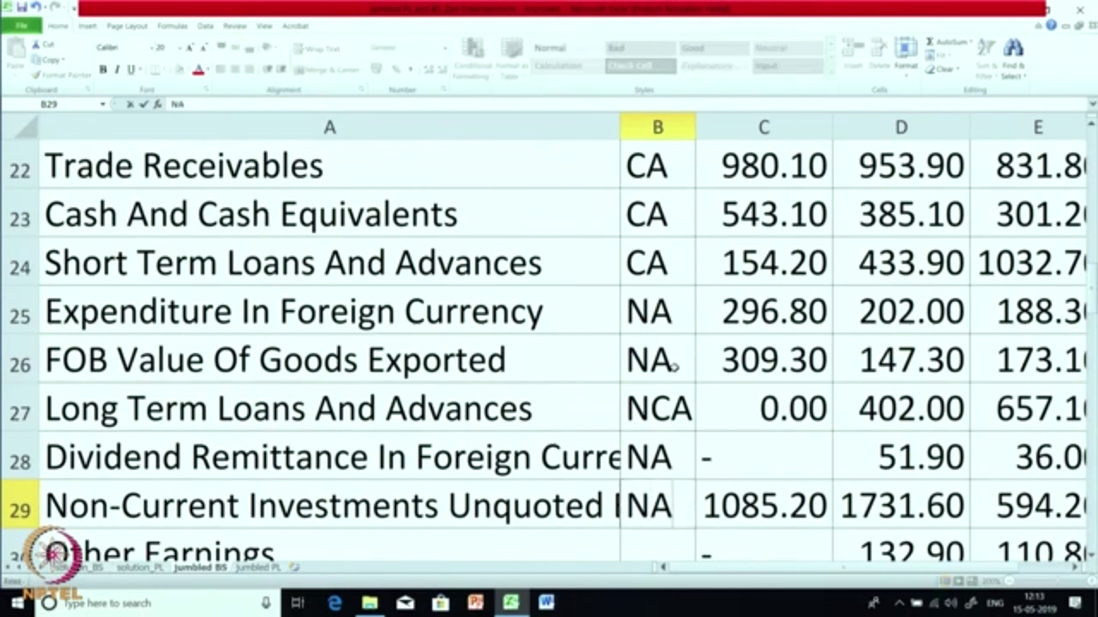
key("Return")
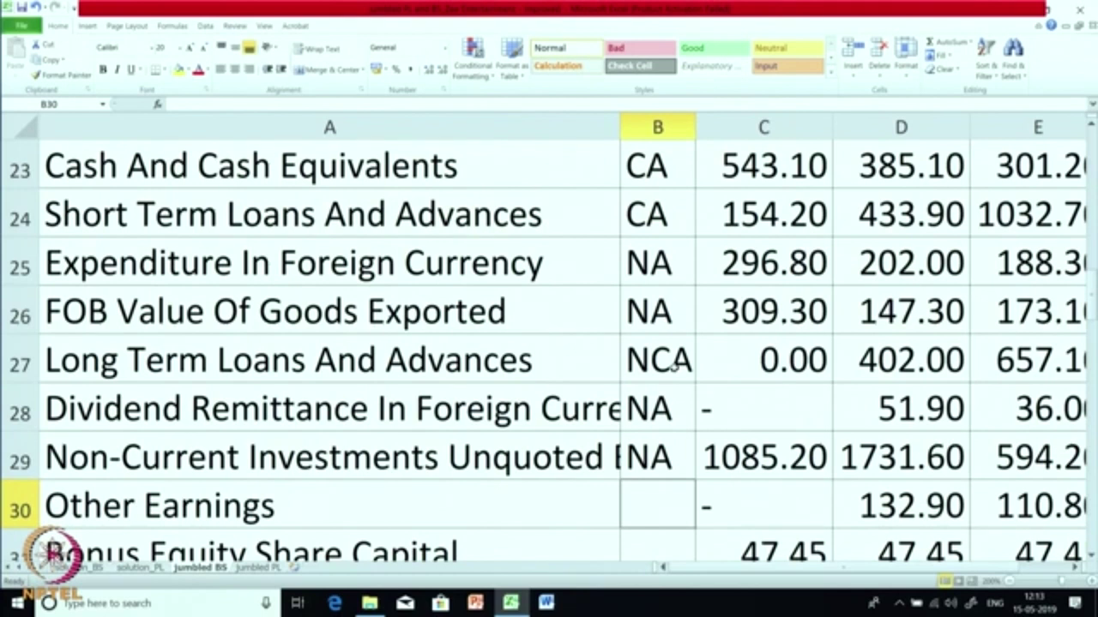
type("NA")
key("Return")
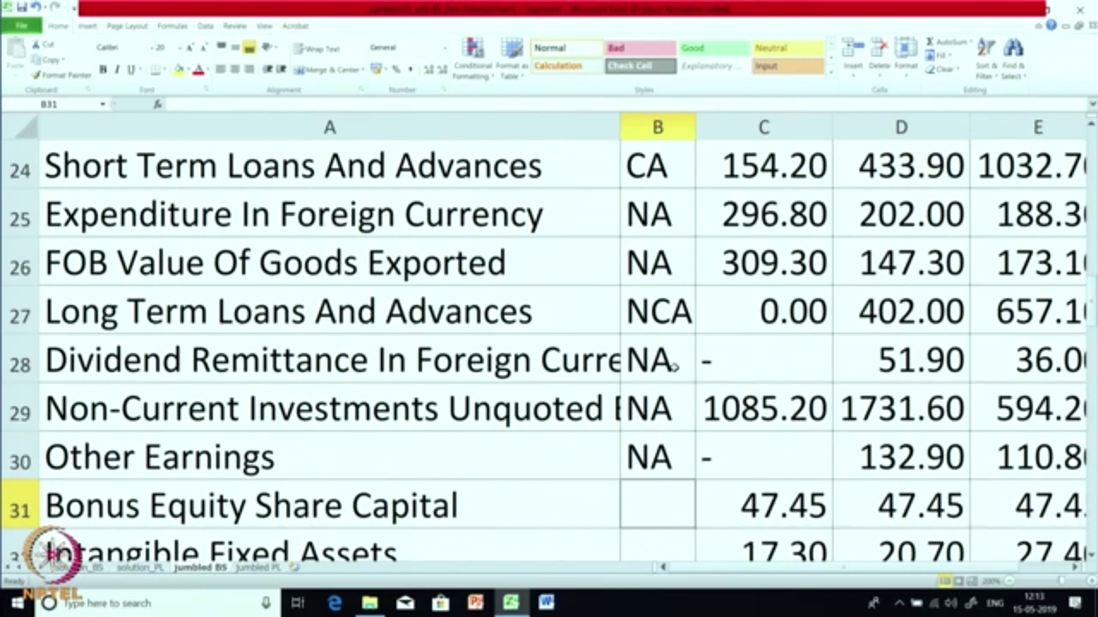
- Mark Bonus Equity Share Capital as NA and classify Intangible Fixed Assets as NCA in column B
type("NA")
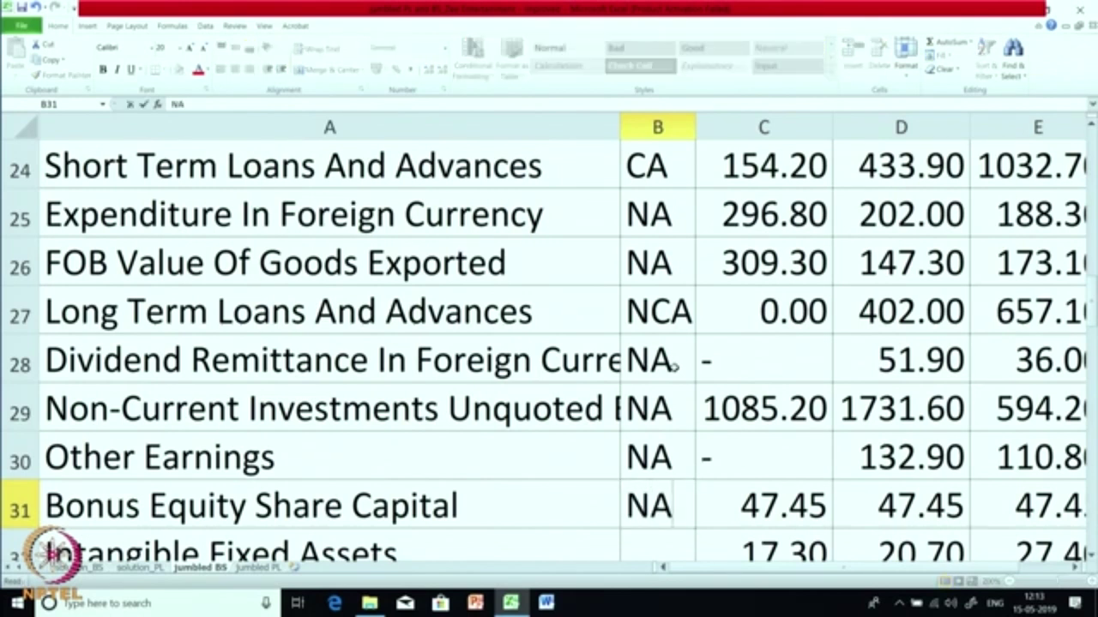
key("Return")
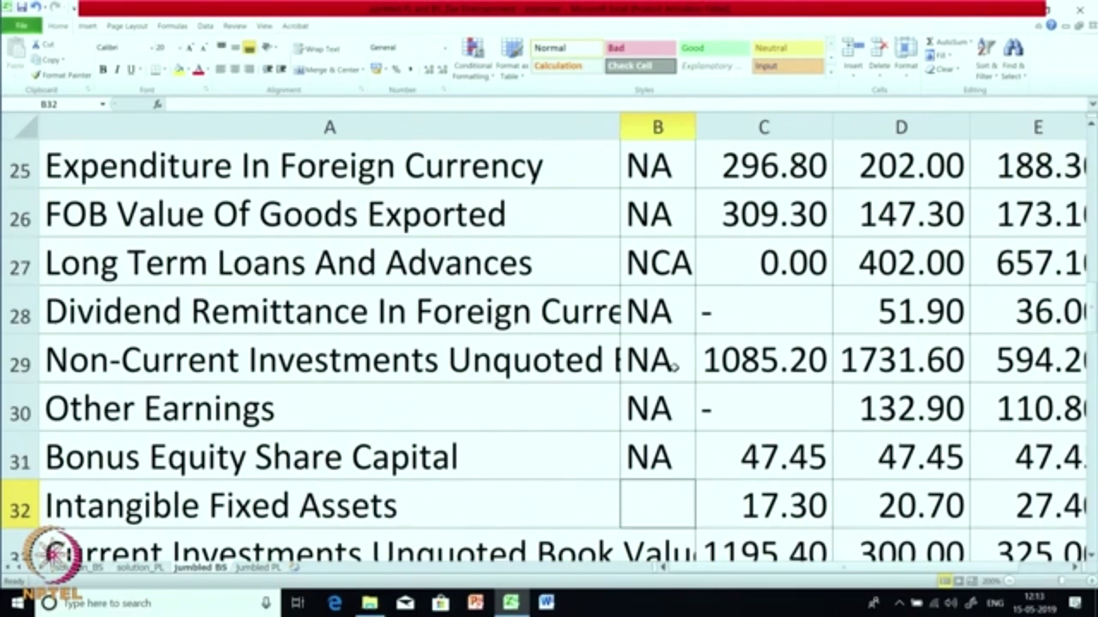
type("NCA")
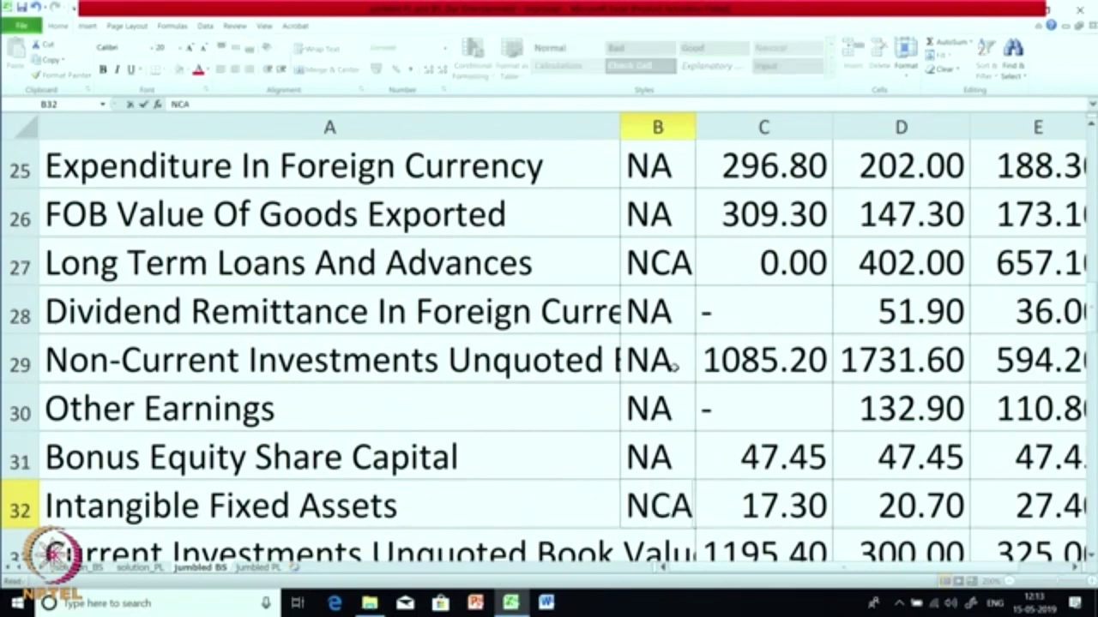
key("Return")
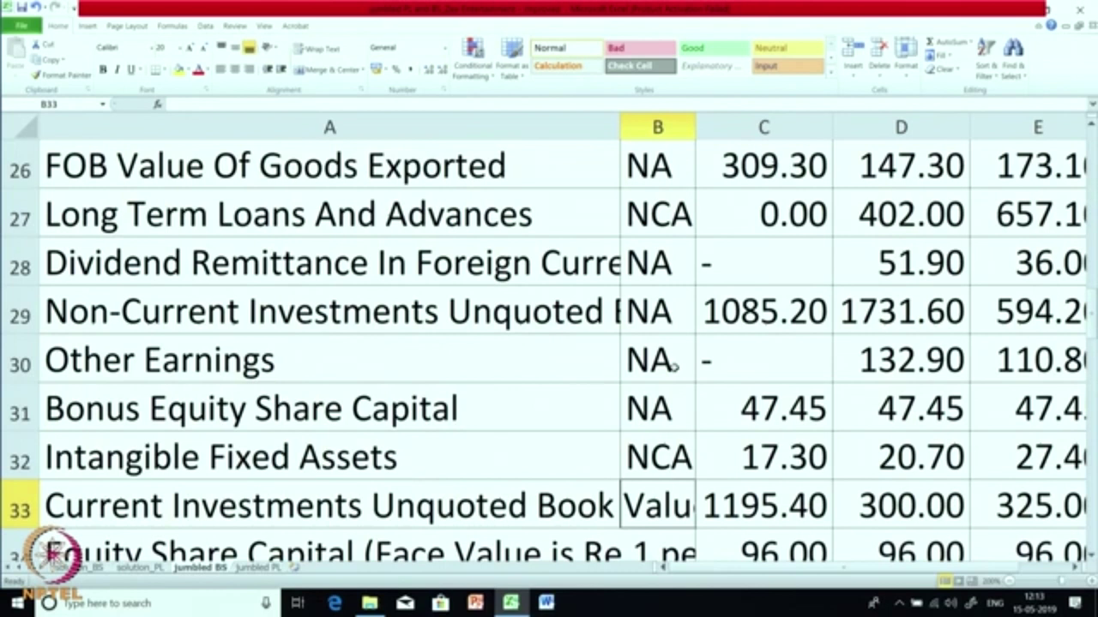
- Mark Current Investments Unquoted Book Value as NA and classify Equity Share Capital as E in column B
type("NA")
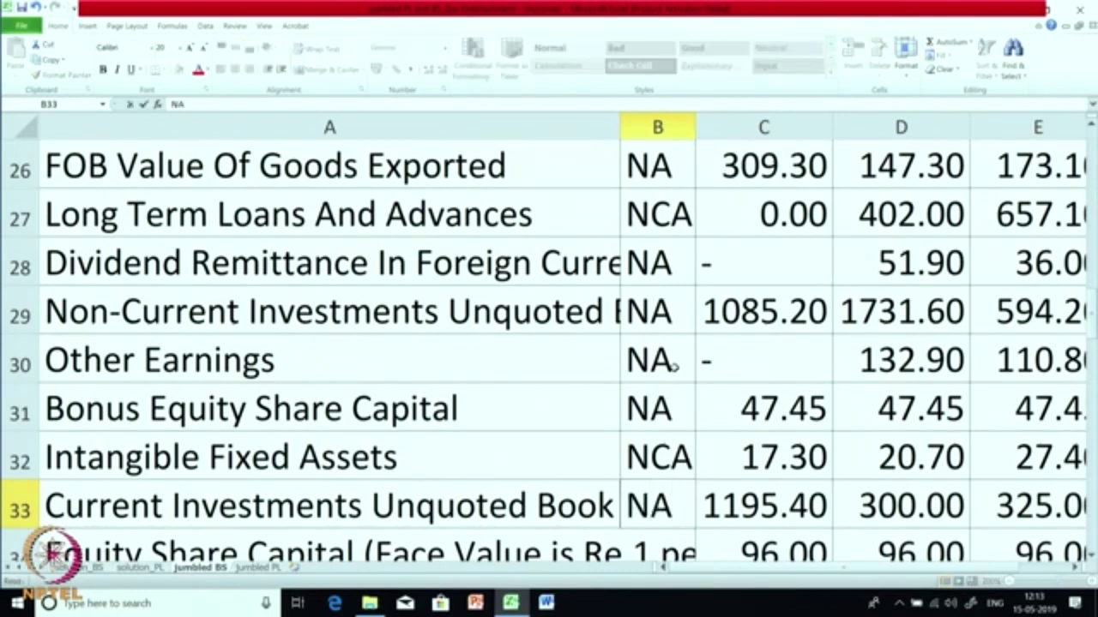
key("Return")
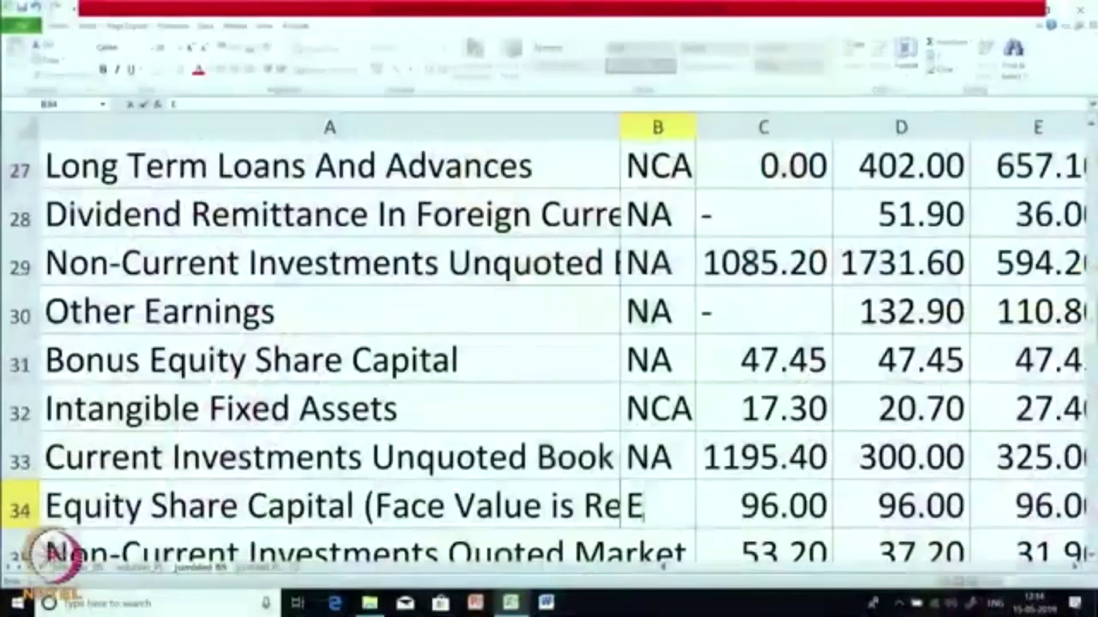
key("Return")
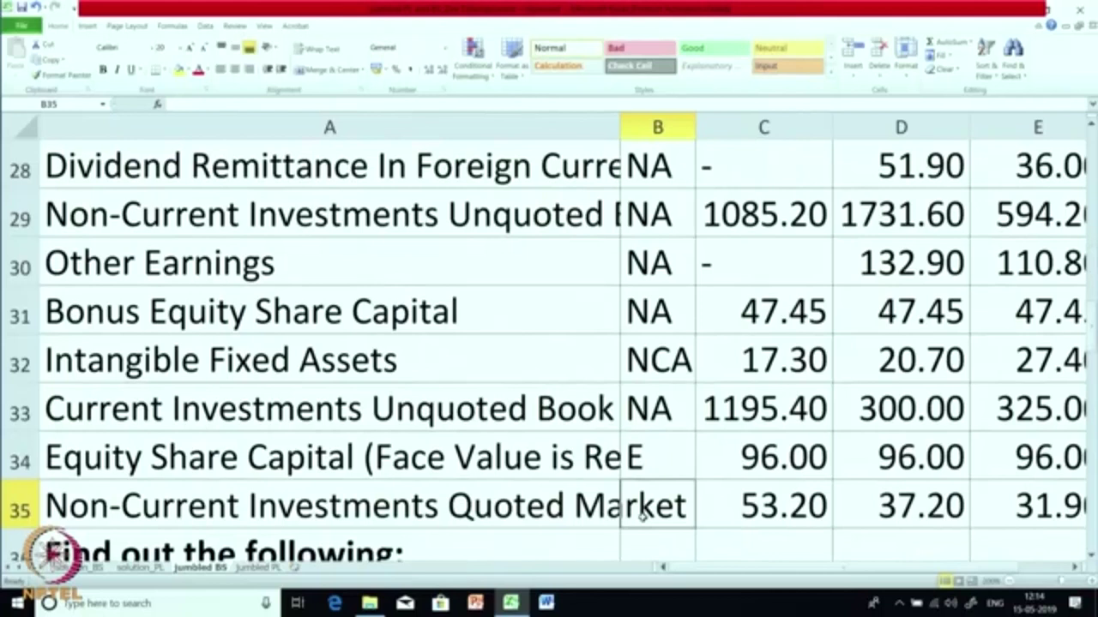